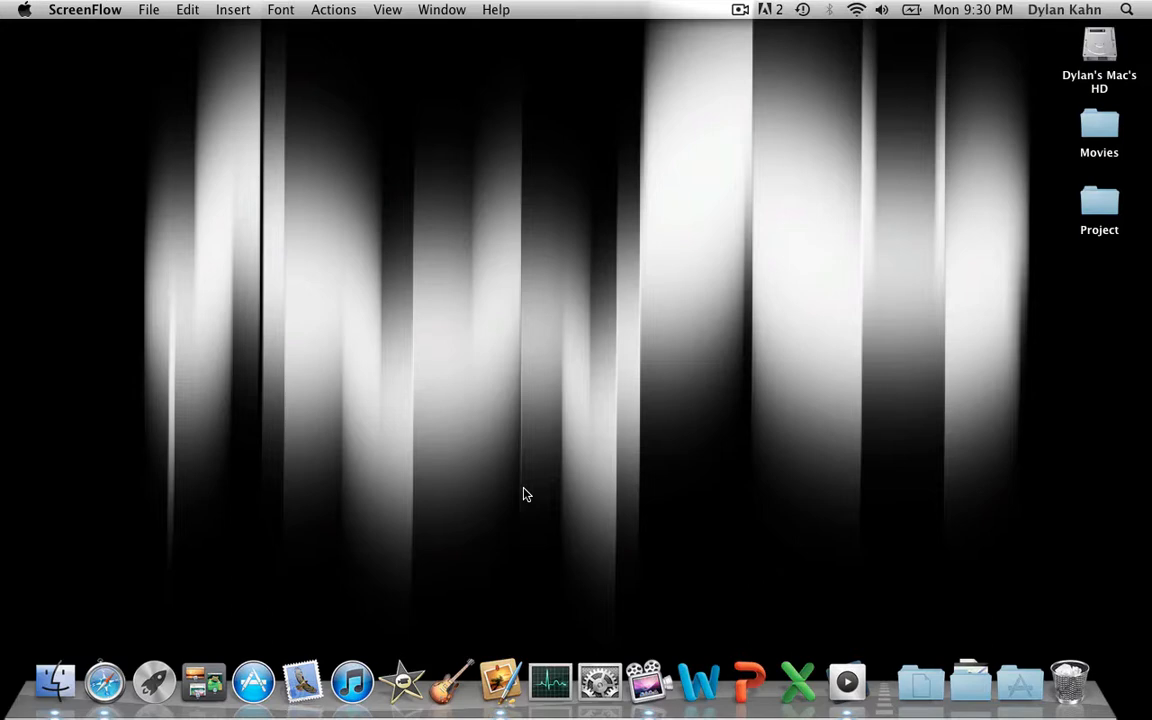
# - Switch to Pixelmator and create a new image with the 1280 x 800 preset at 72 pixels/inch
pyautogui.click(493, 687)
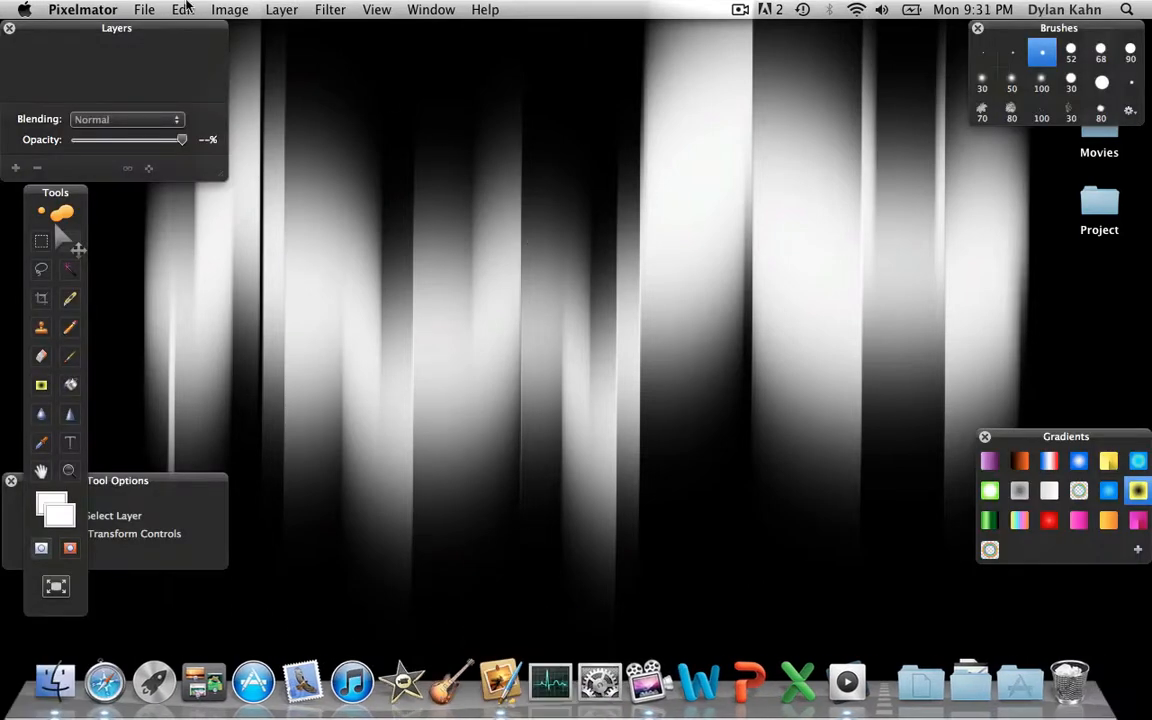
pyautogui.click(145, 9)
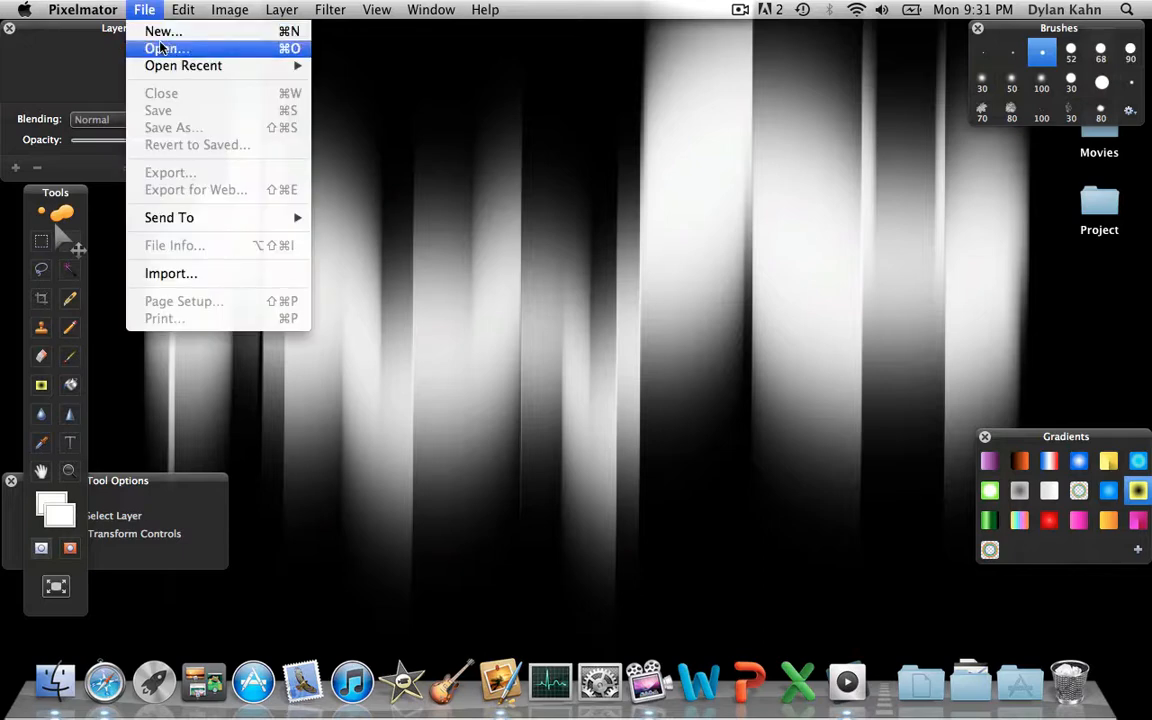
pyautogui.click(300, 35)
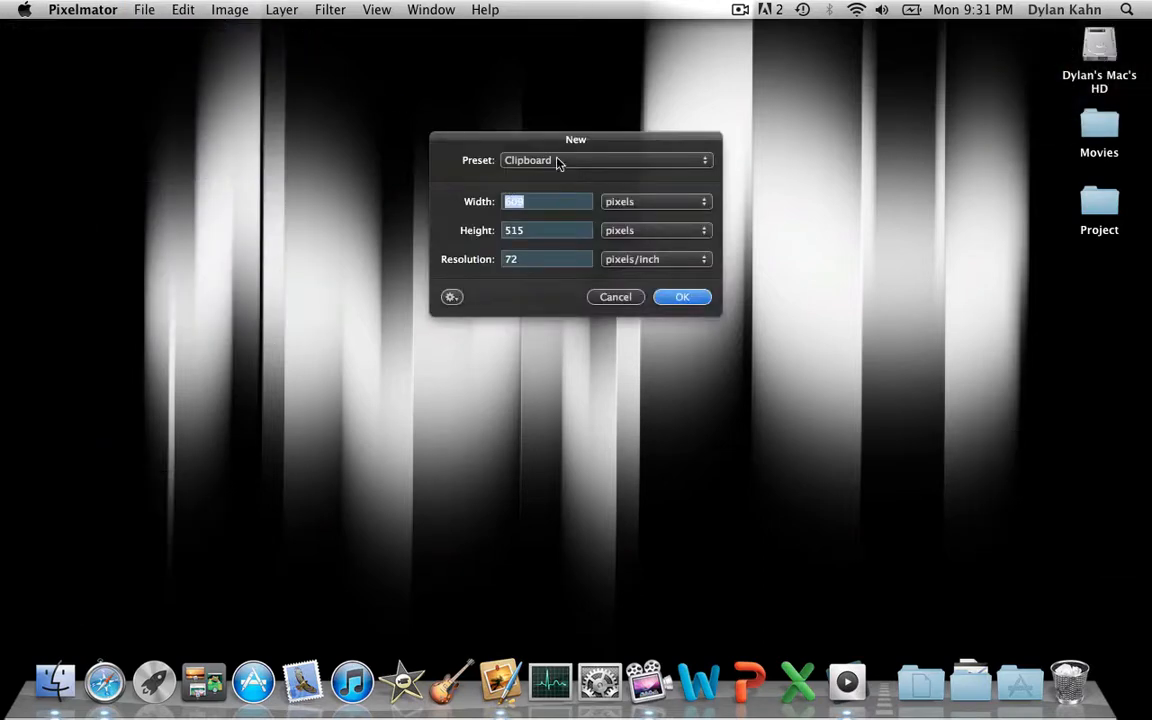
pyautogui.click(558, 163)
pyautogui.moveTo(581, 9)
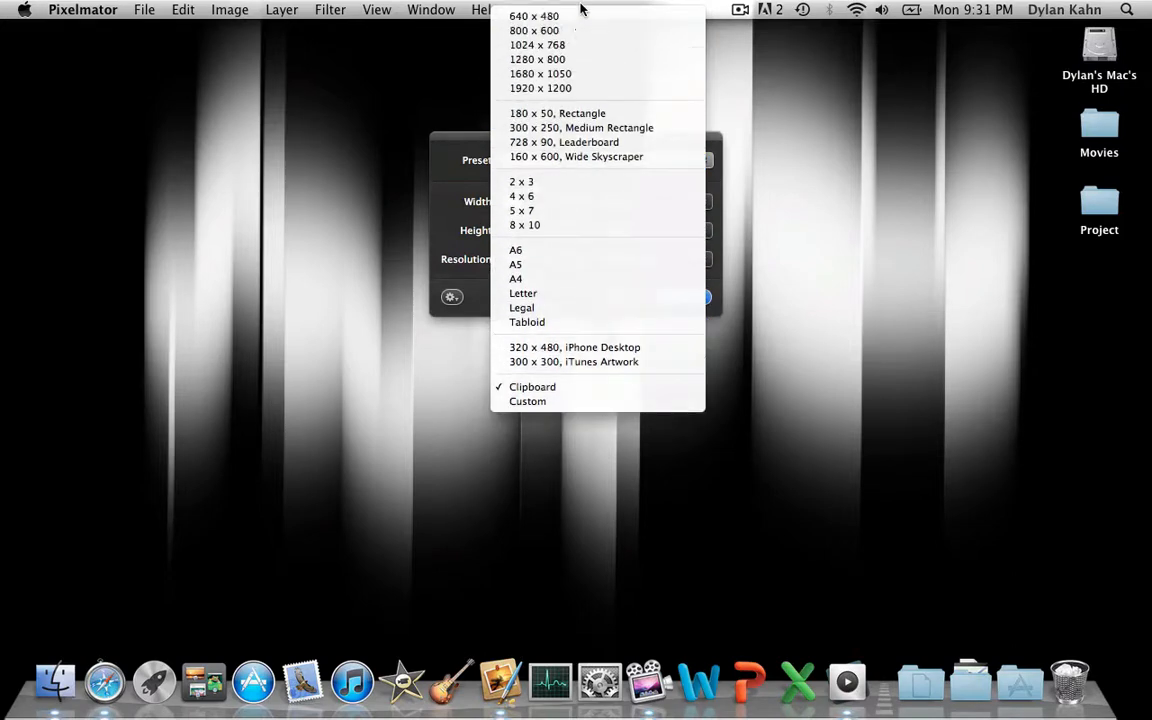
pyautogui.click(575, 62)
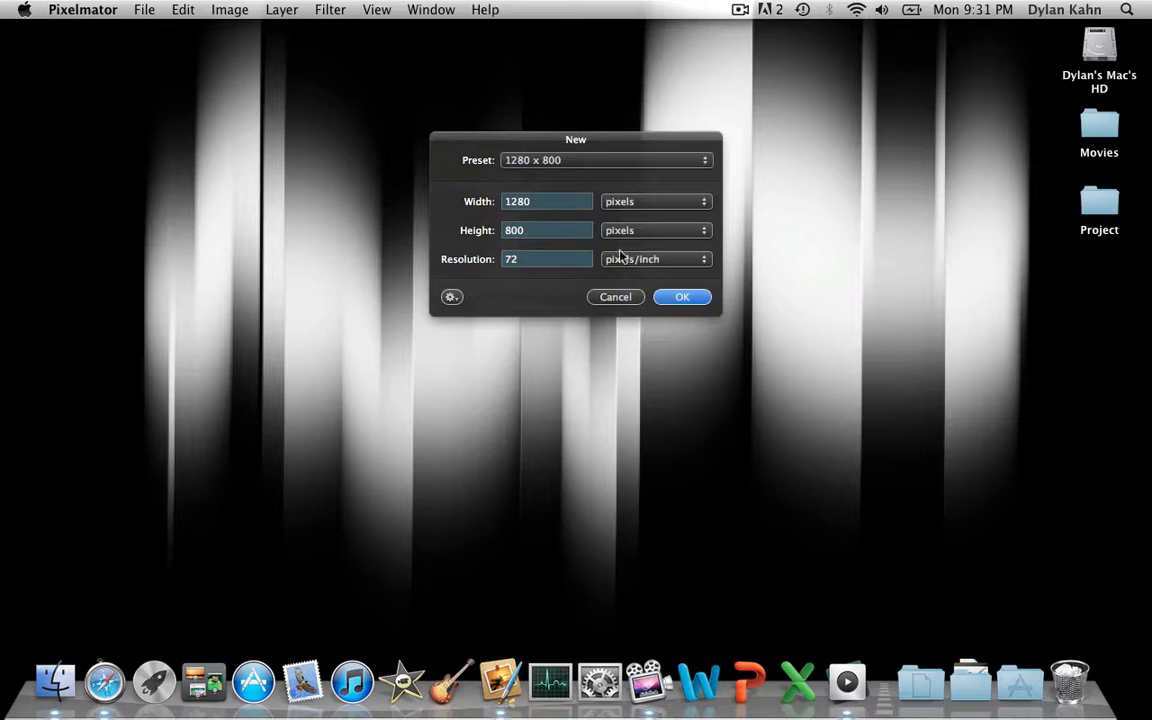
pyautogui.click(668, 298)
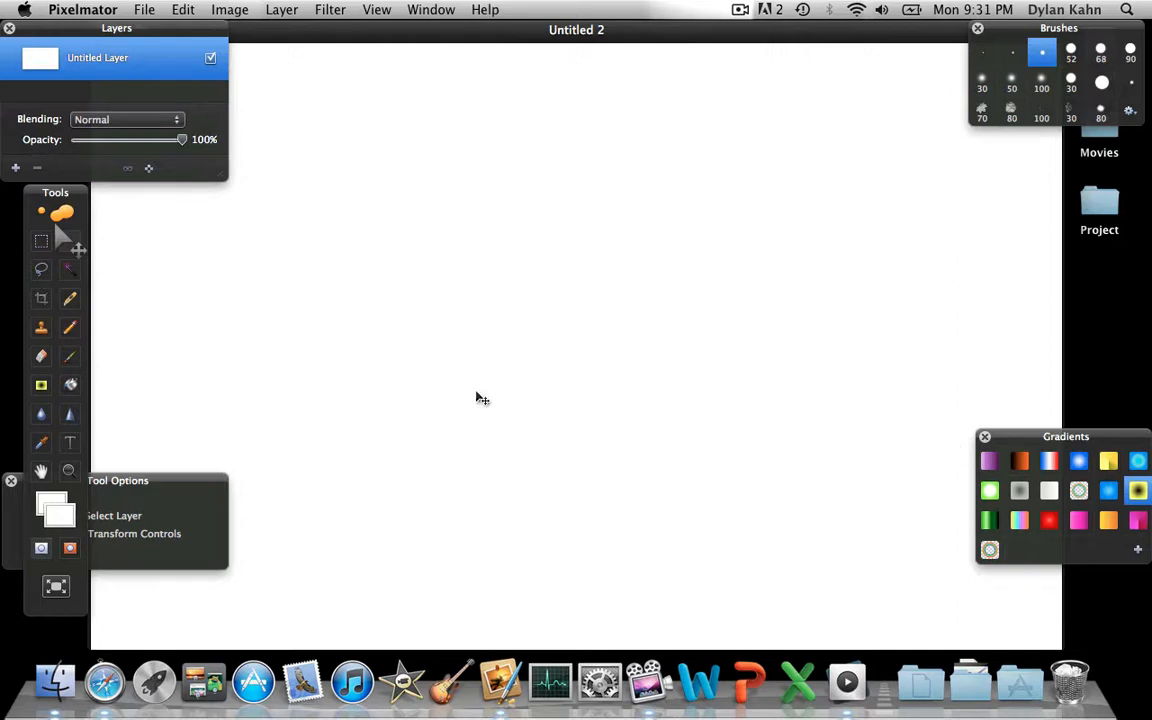
# - Set the Paint Bucket colour to black and fill the whole background layer with it
pyautogui.click(65, 388)
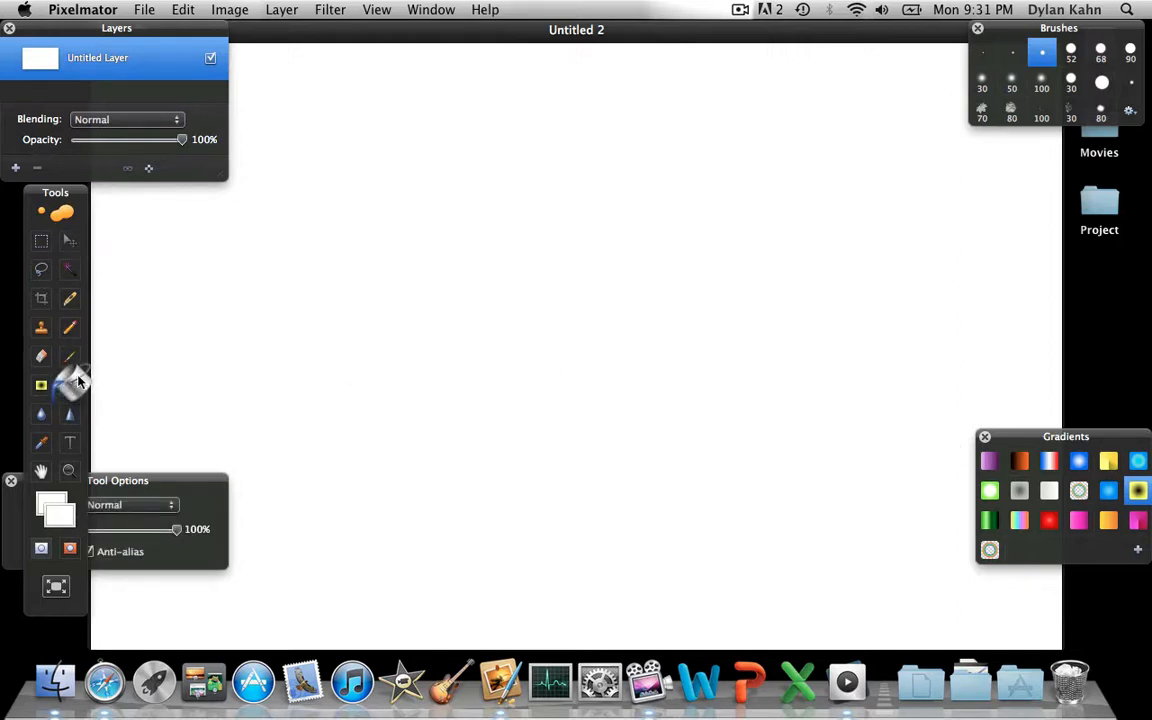
pyautogui.click(51, 502)
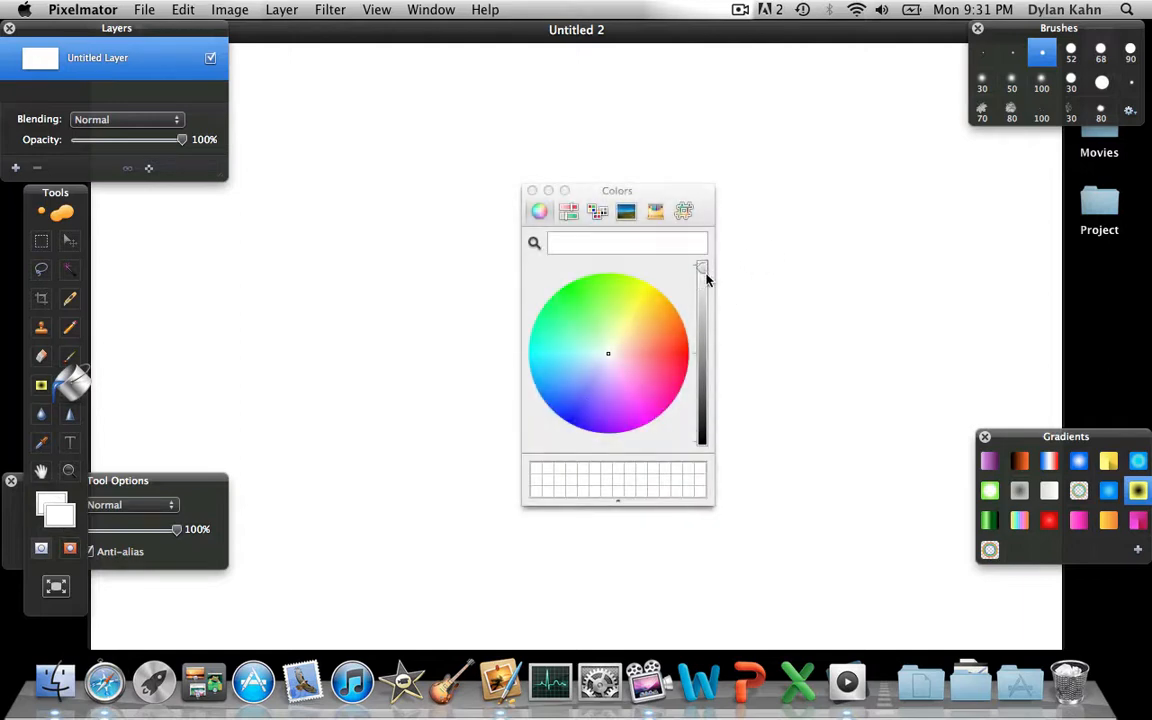
pyautogui.moveTo(702, 266); pyautogui.dragTo(700, 460)
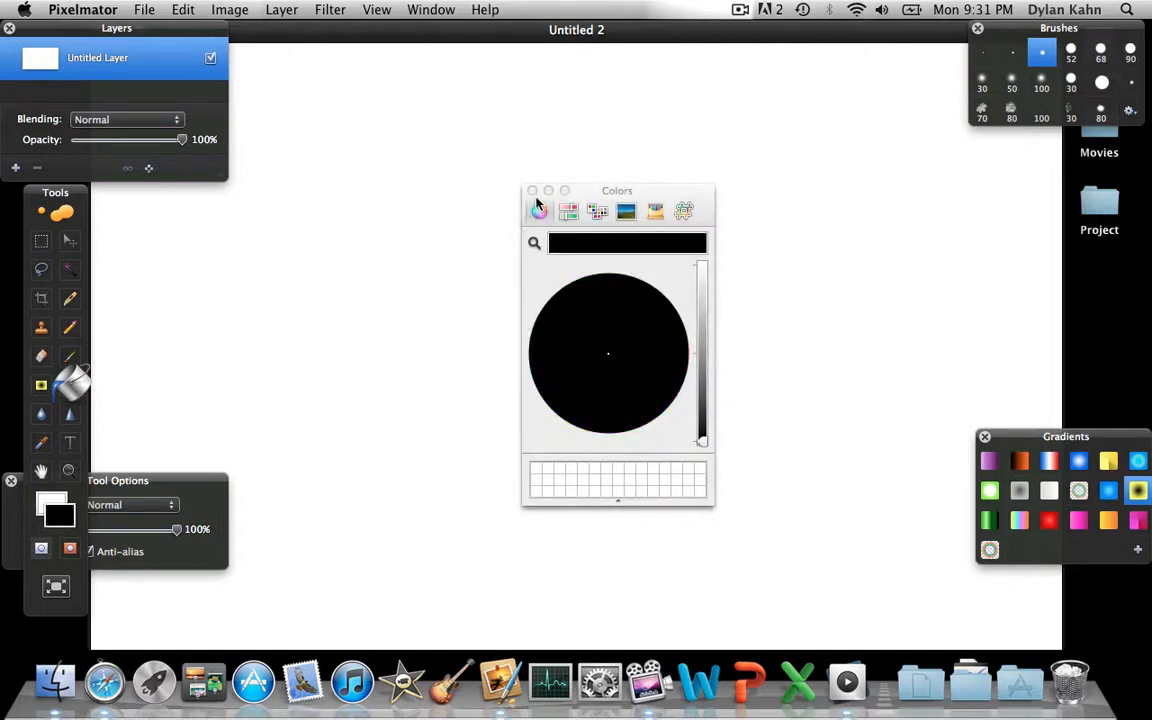
pyautogui.click(532, 191)
pyautogui.click(470, 224)
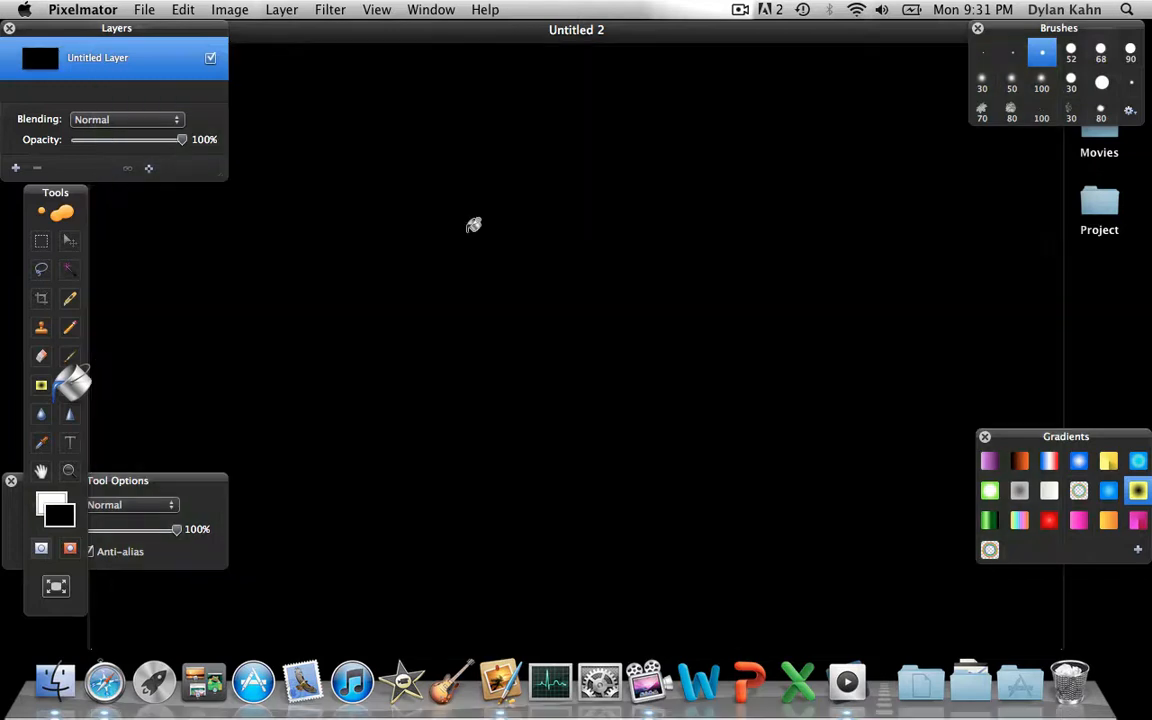
# - Add a new empty layer above the black background and set the marquee selection type to elliptical
pyautogui.click(15, 170)
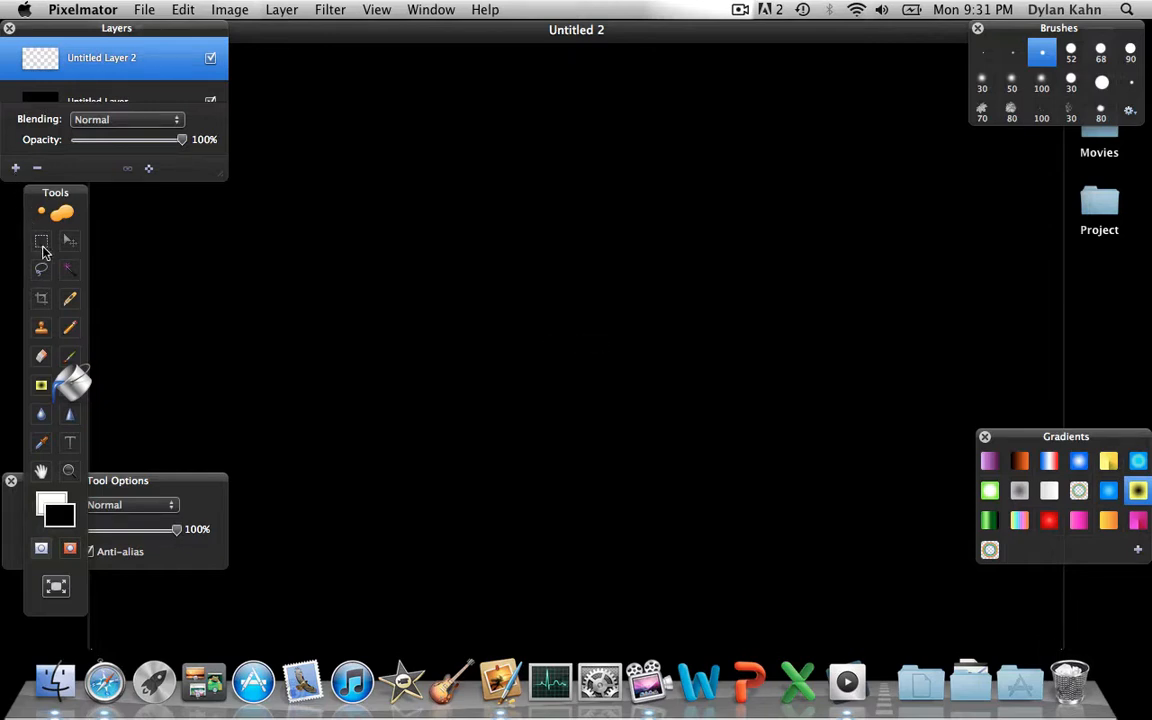
pyautogui.click(42, 248)
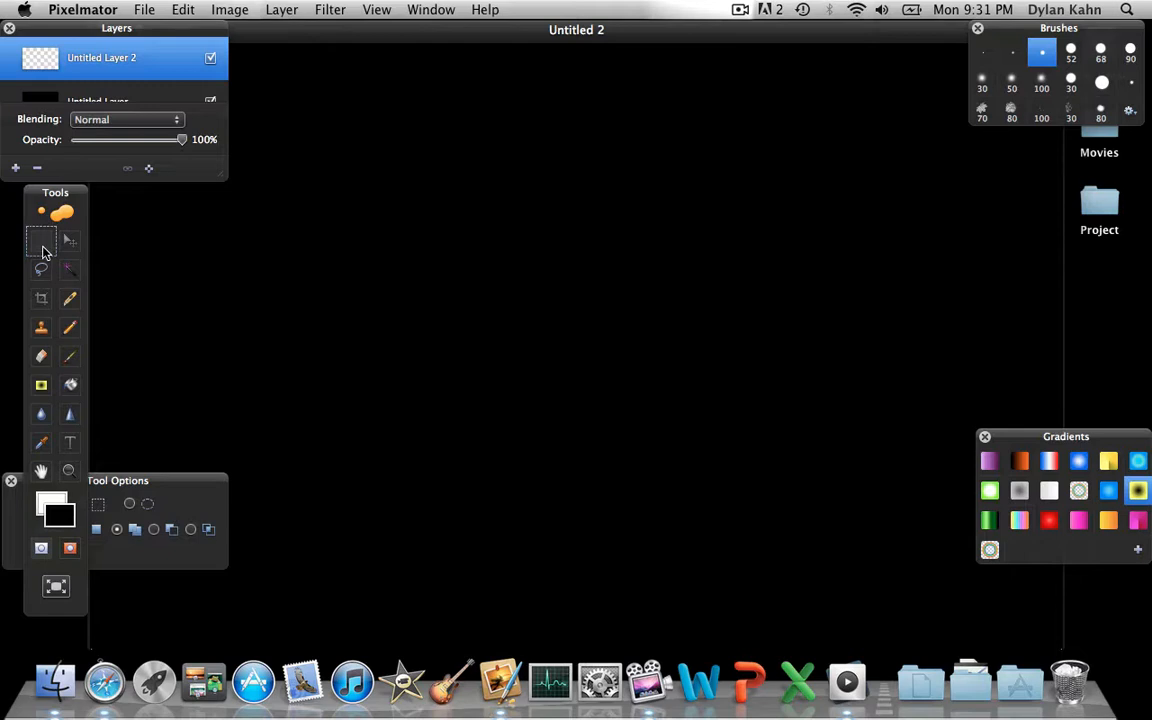
pyautogui.click(133, 482)
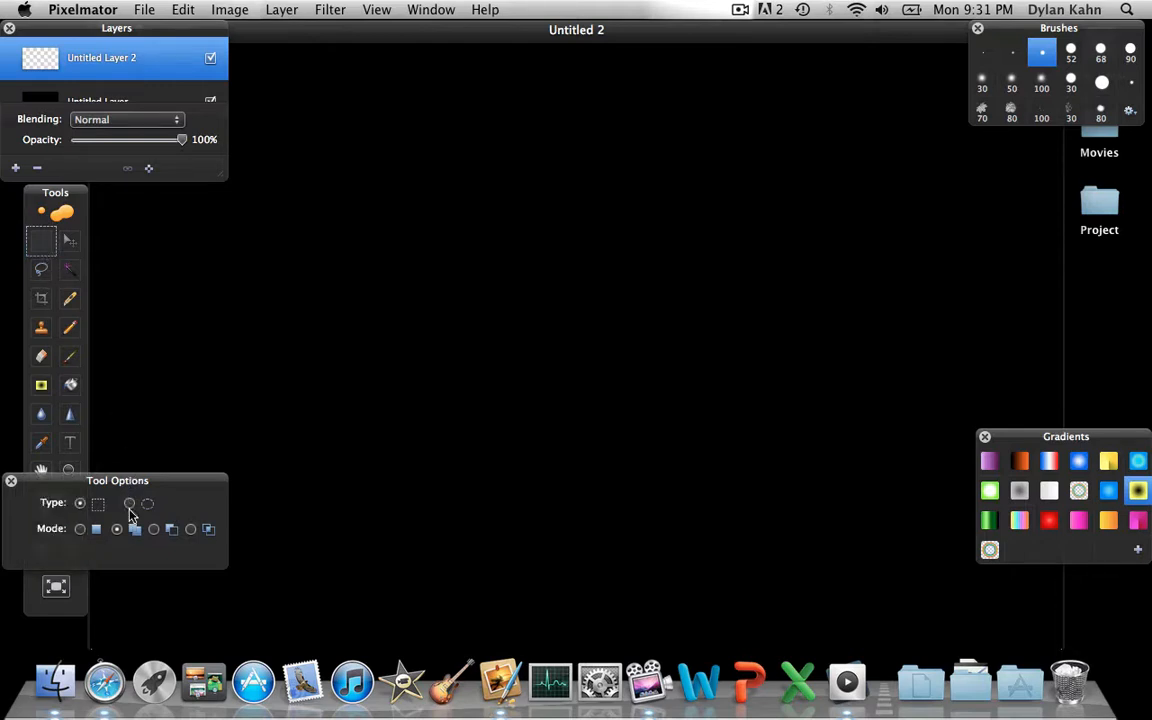
pyautogui.click(130, 504)
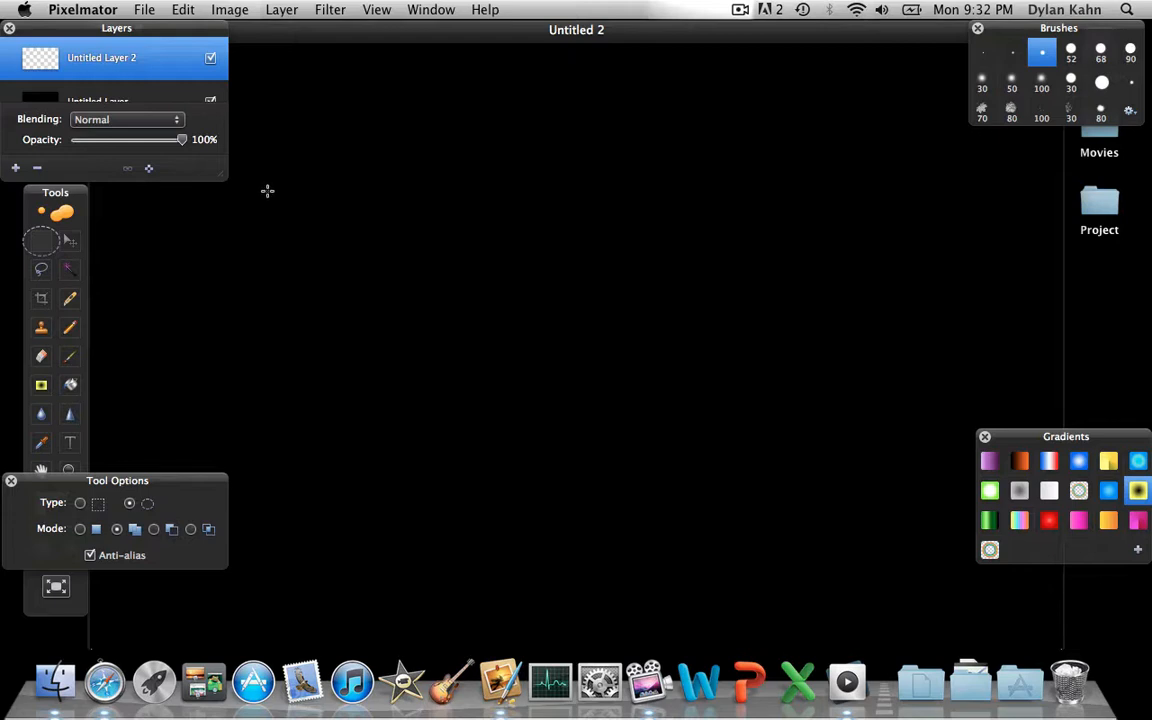
# - Build one winding selection across the canvas from eight overlapping circles and ellipses, starting with a circle about 213 px wide
pyautogui.moveTo(267, 190); pyautogui.dragTo(429, 357)
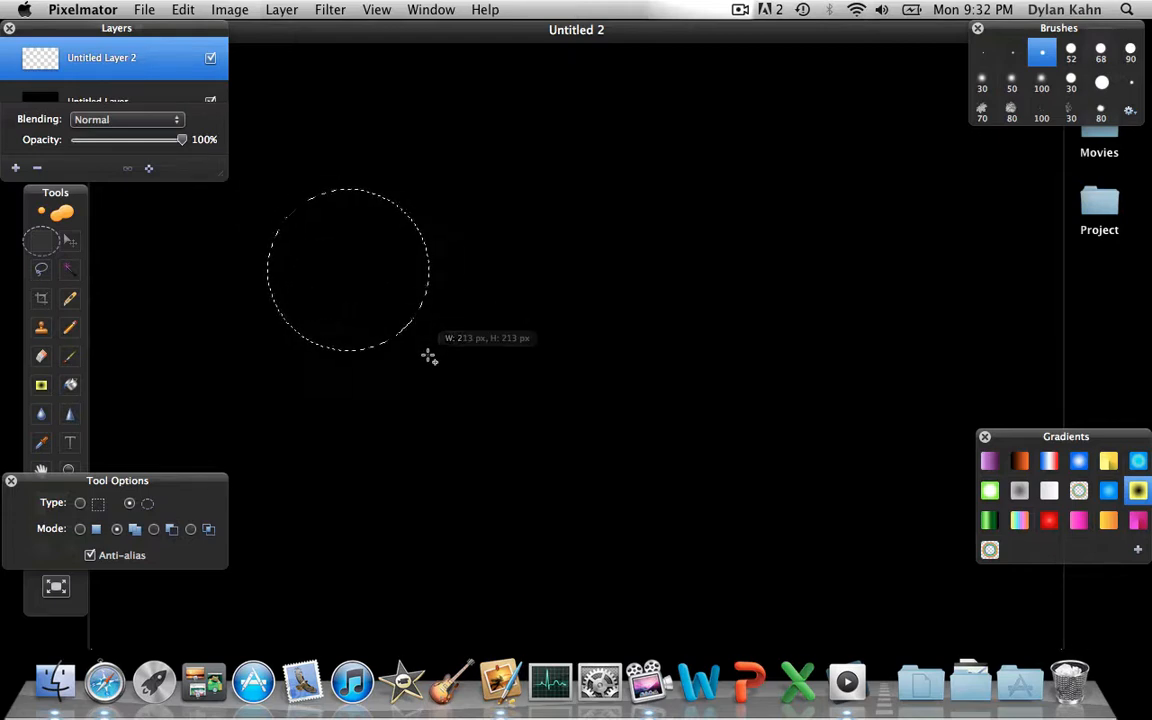
pyautogui.moveTo(397, 283); pyautogui.dragTo(540, 131)
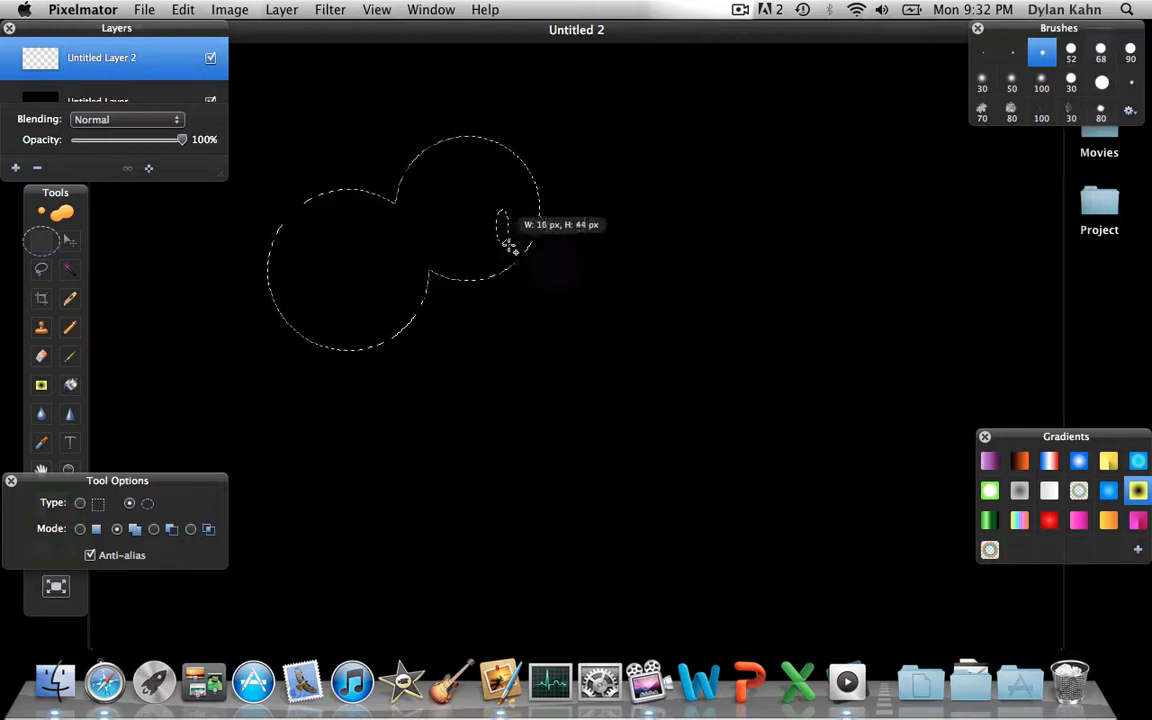
pyautogui.moveTo(510, 247); pyautogui.dragTo(639, 356)
pyautogui.moveTo(618, 290); pyautogui.dragTo(719, 150)
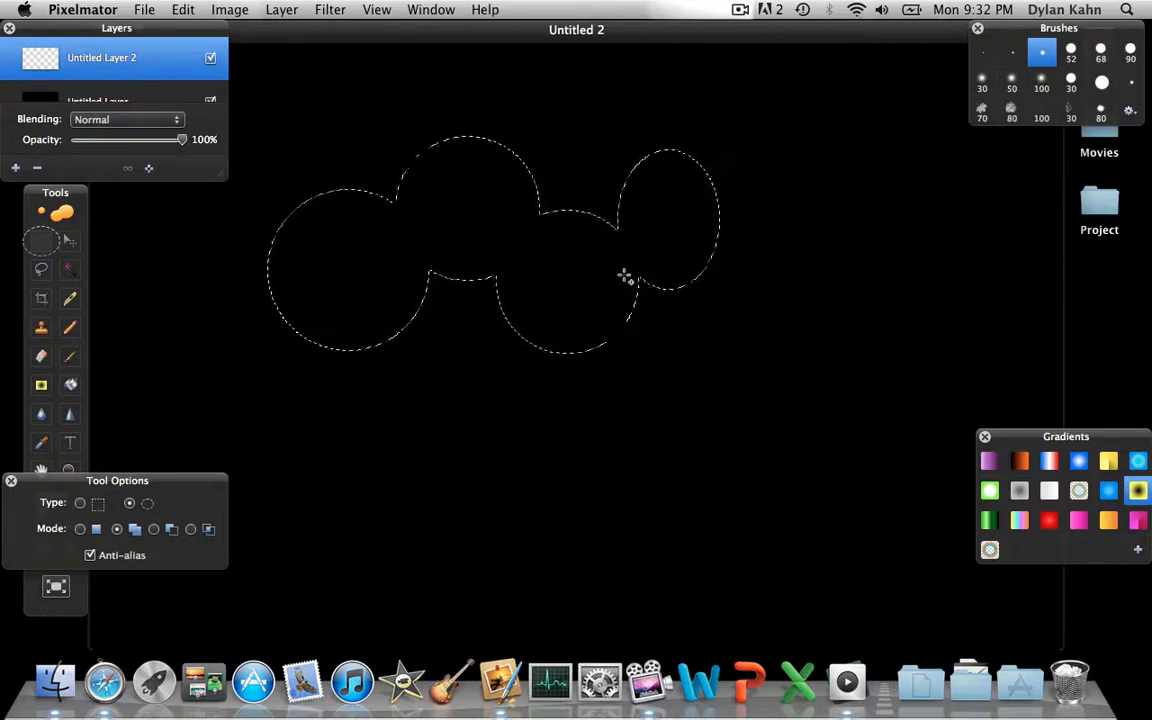
pyautogui.moveTo(657, 334); pyautogui.dragTo(815, 411)
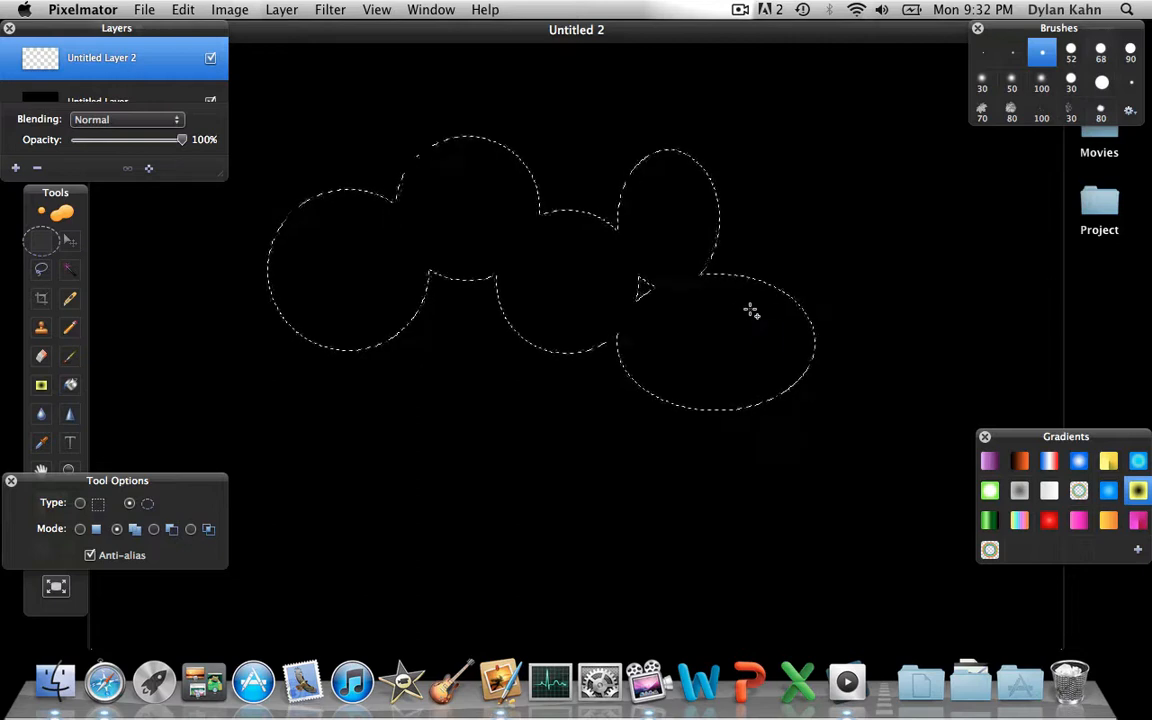
pyautogui.moveTo(751, 313); pyautogui.dragTo(856, 222)
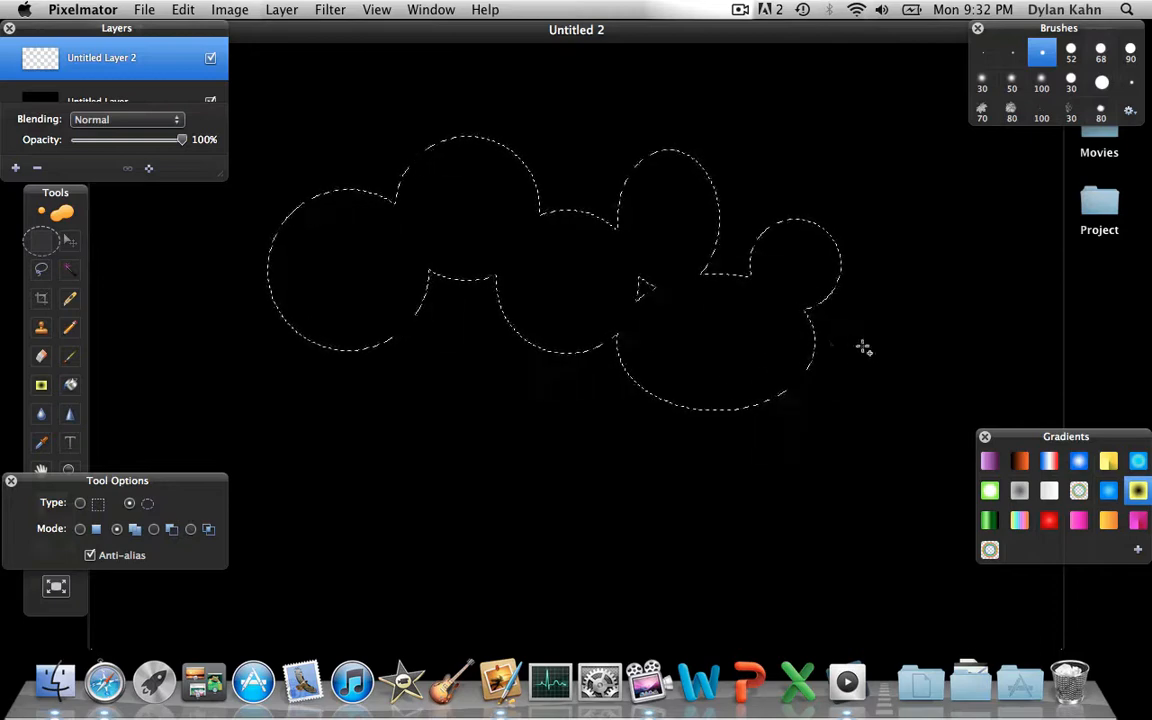
pyautogui.moveTo(797, 347); pyautogui.dragTo(877, 432)
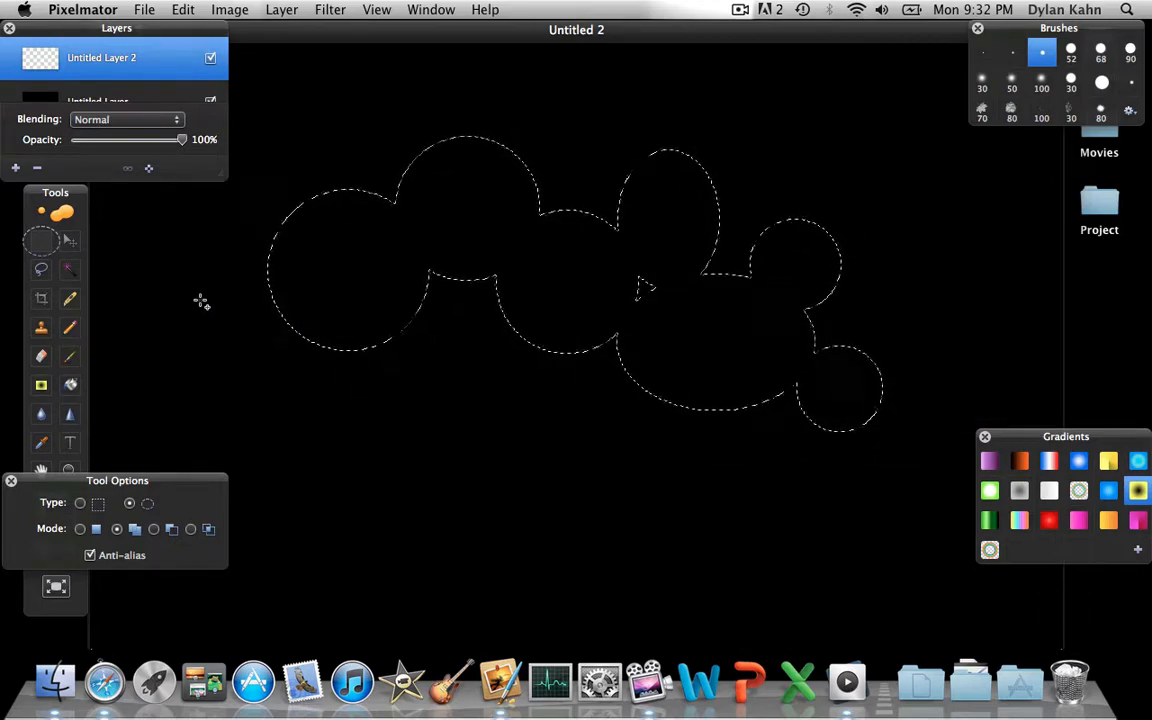
pyautogui.moveTo(211, 293); pyautogui.dragTo(348, 434)
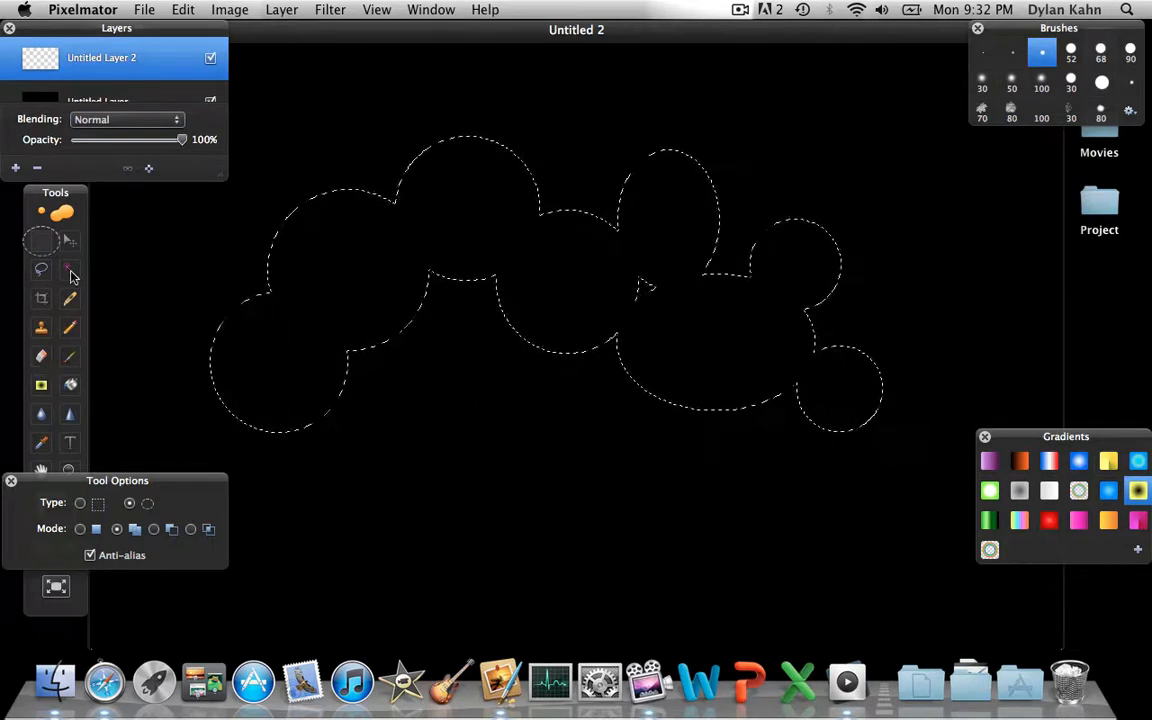
# - Change the fill colour to white and fill the combined circle selection using the Paint Bucket
pyautogui.moveTo(86, 484); pyautogui.dragTo(311, 547)
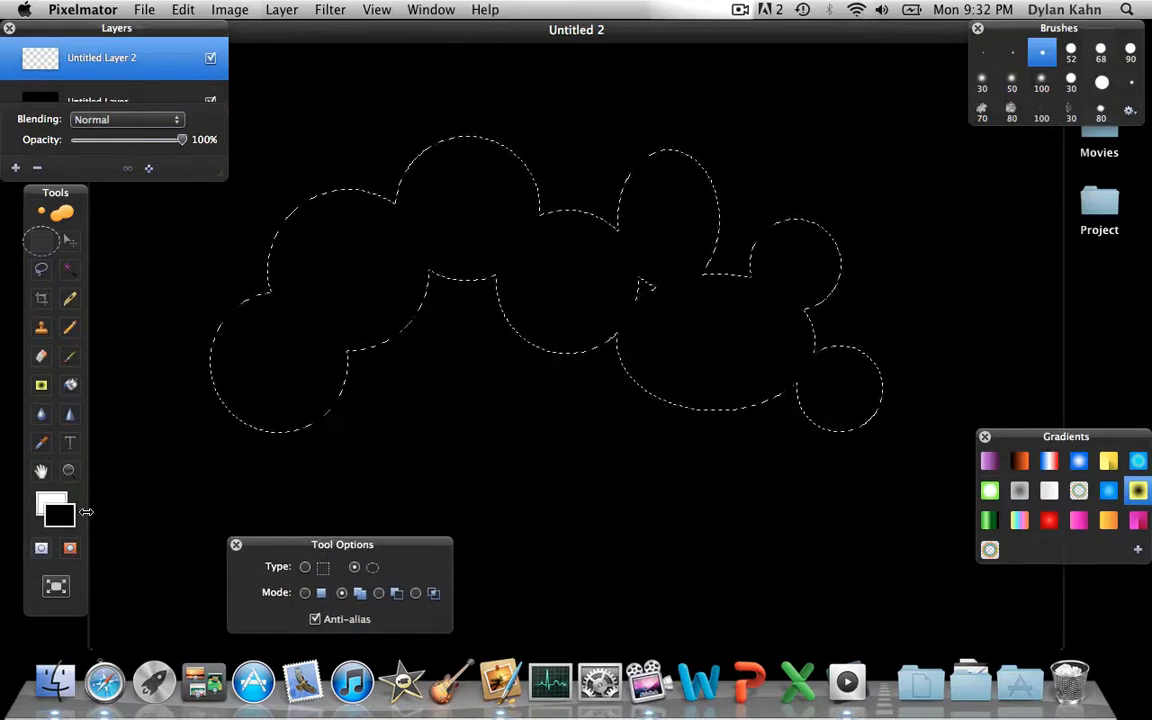
pyautogui.click(58, 516)
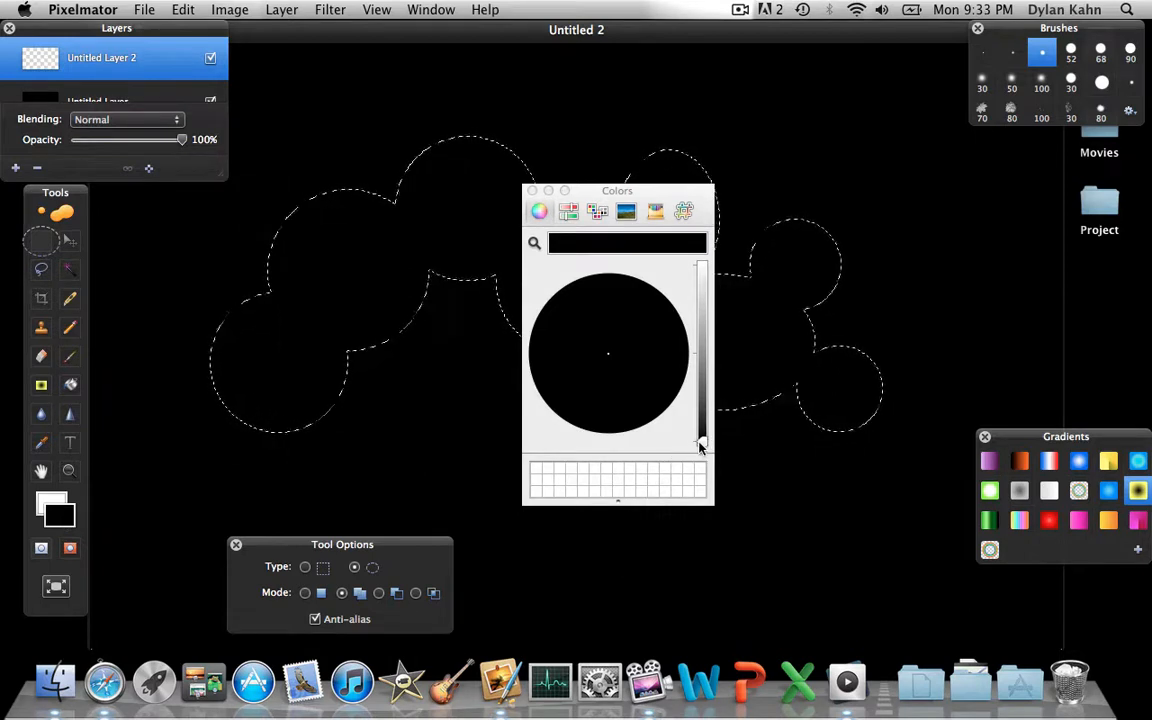
pyautogui.moveTo(704, 443); pyautogui.dragTo(704, 257)
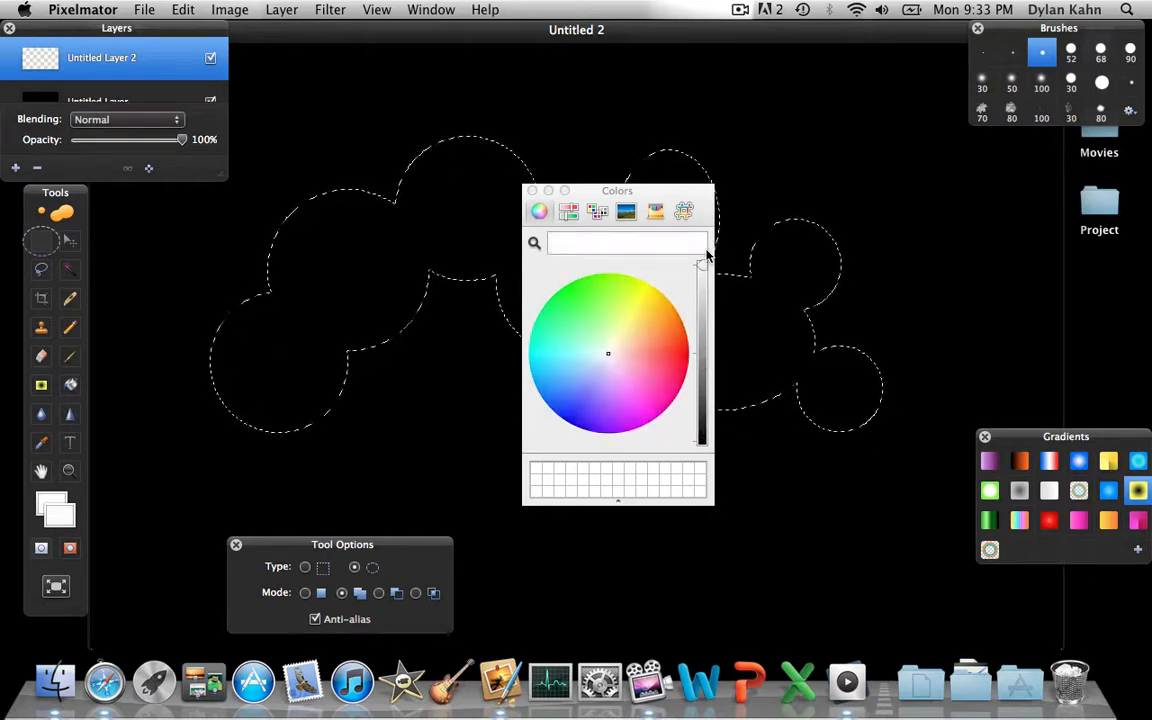
pyautogui.click(532, 191)
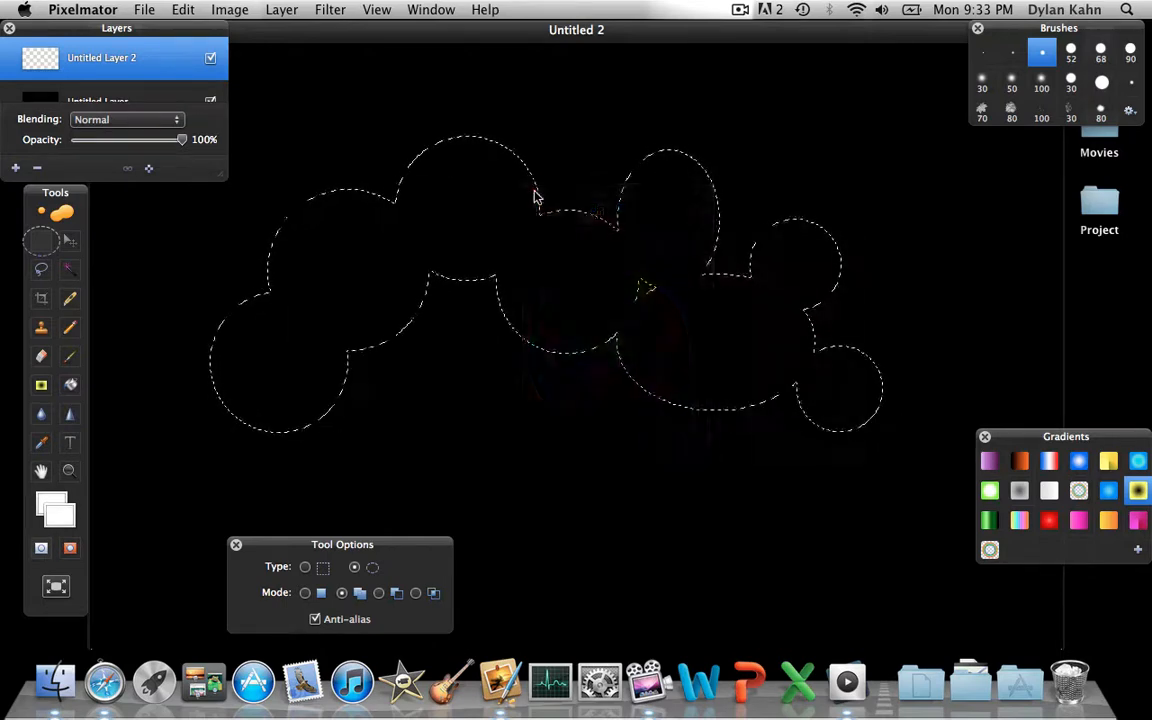
pyautogui.click(70, 384)
pyautogui.click(465, 197)
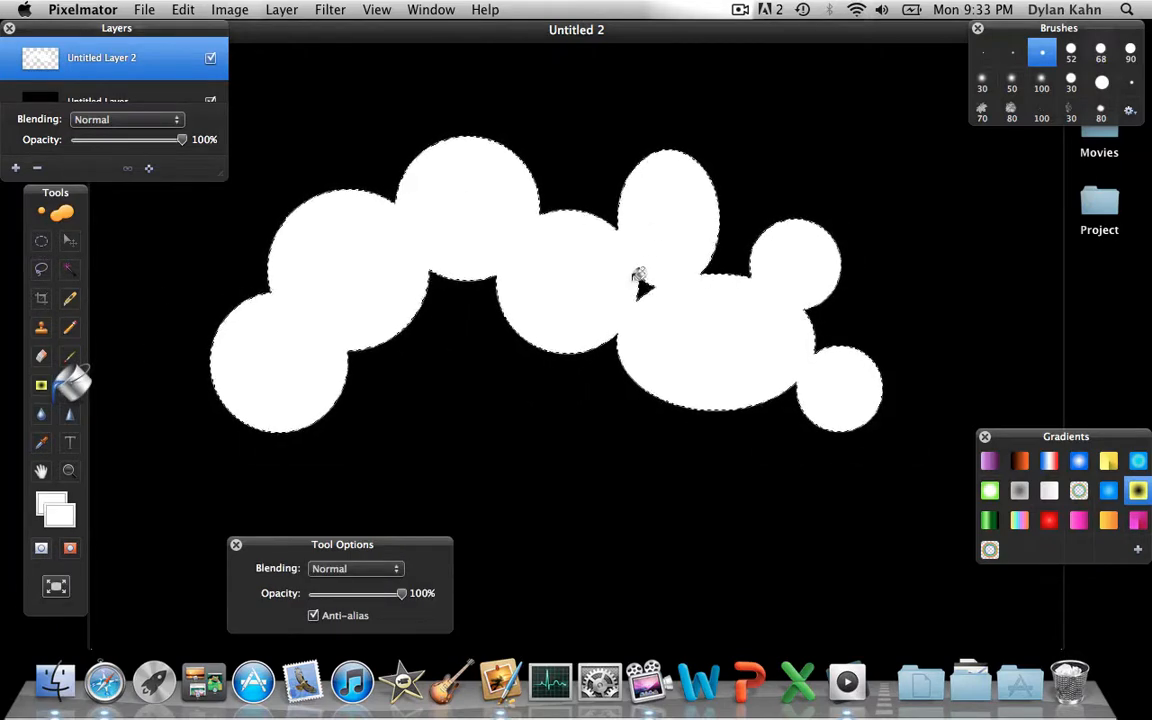
# - Drop the circle selection, fill the small triangular gap between the ellipses white inside a rectangular marquee, and deselect
pyautogui.moveTo(645, 286)
pyautogui.mouseDown()
pyautogui.moveTo(668, 193)
pyautogui.moveTo(674, 64)
pyautogui.moveTo(633, 265)
pyautogui.mouseUp()
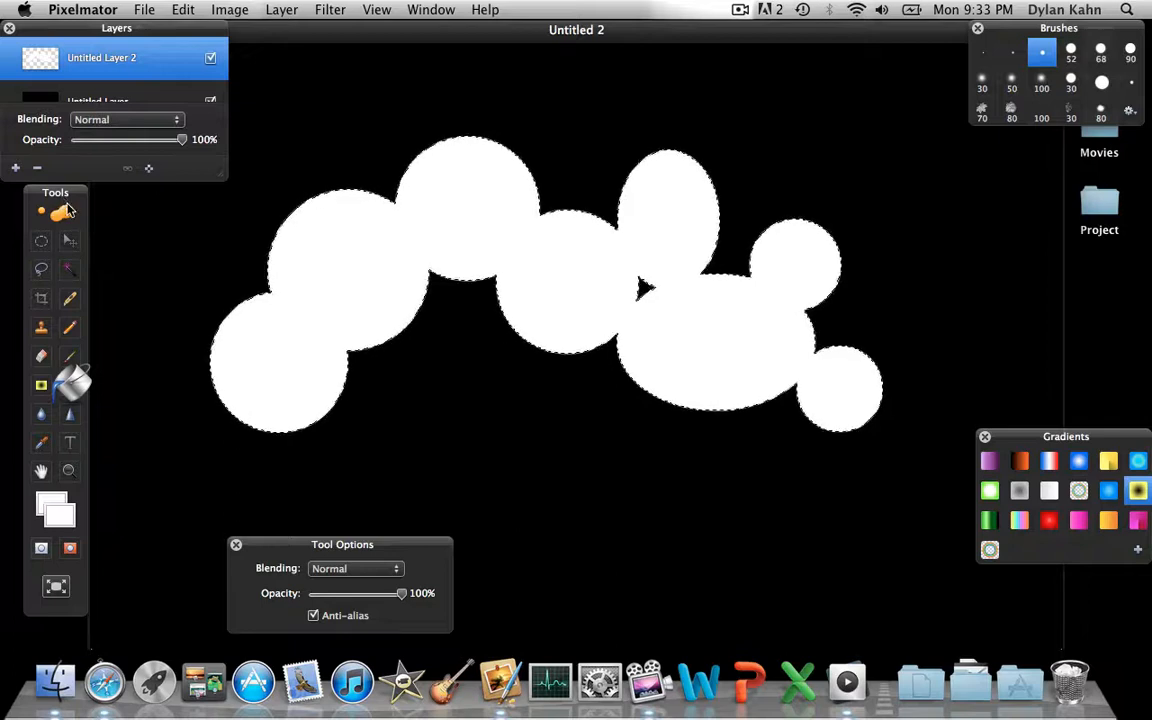
pyautogui.click(41, 240)
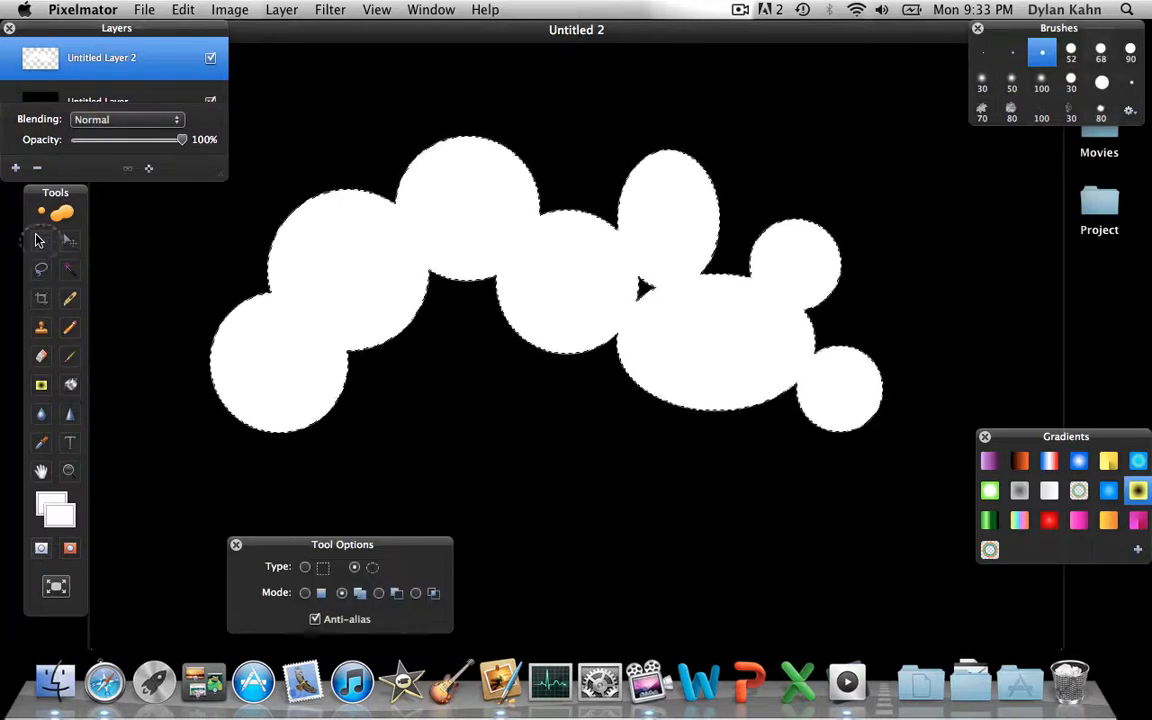
pyautogui.click(305, 566)
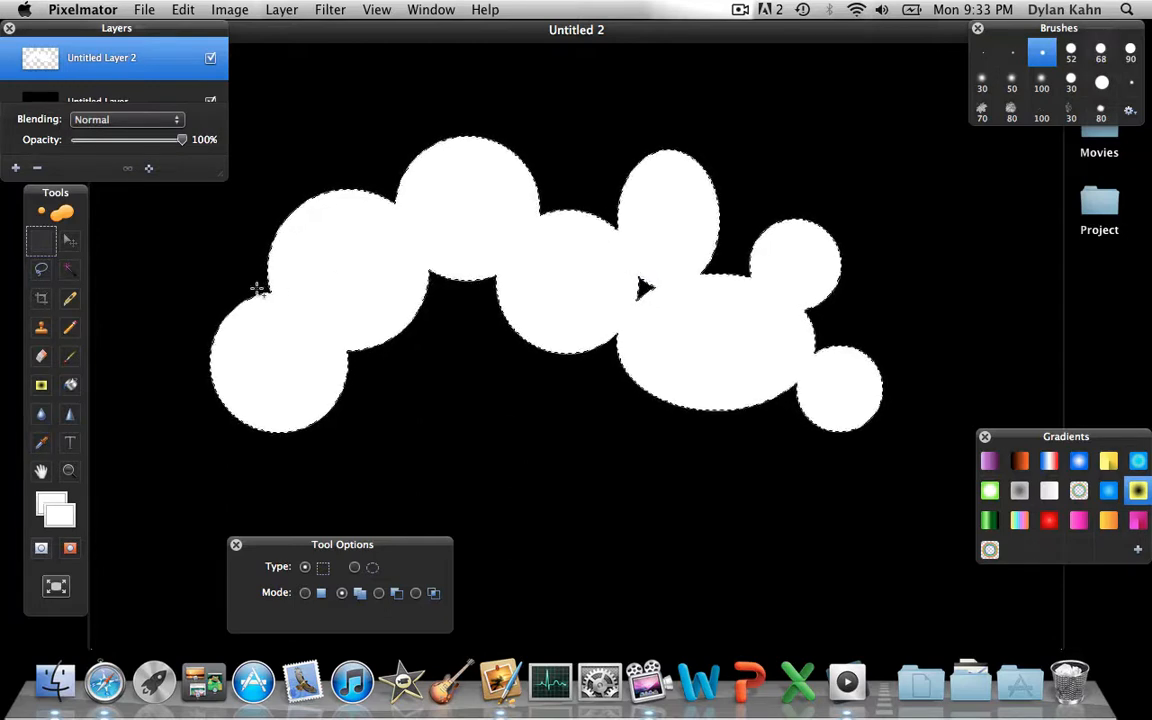
pyautogui.press('super+d')
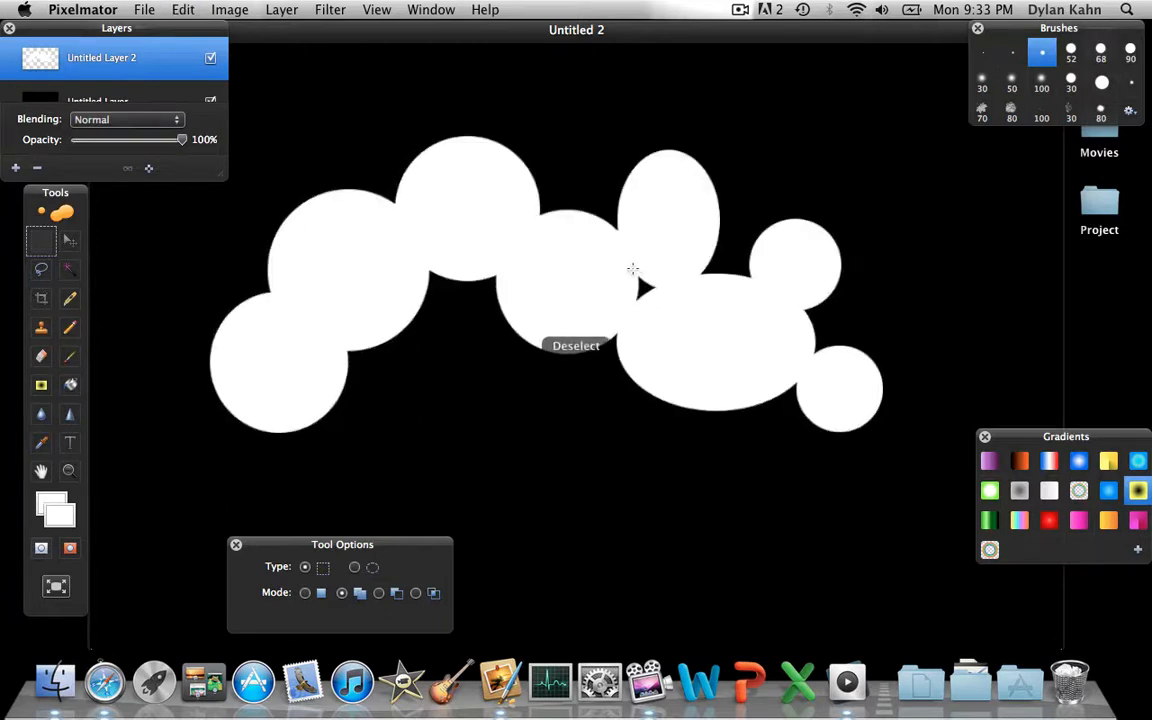
pyautogui.moveTo(618, 268); pyautogui.dragTo(662, 311)
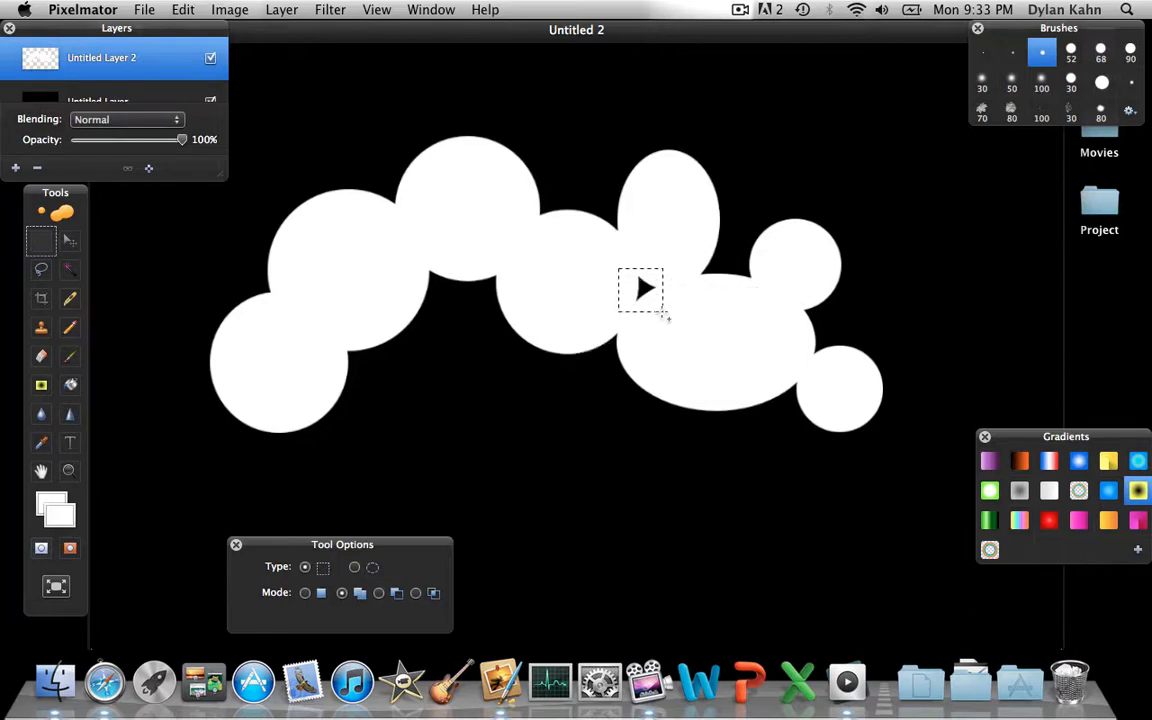
pyautogui.press('BackSpace')
pyautogui.press('super+z')
pyautogui.click(70, 384)
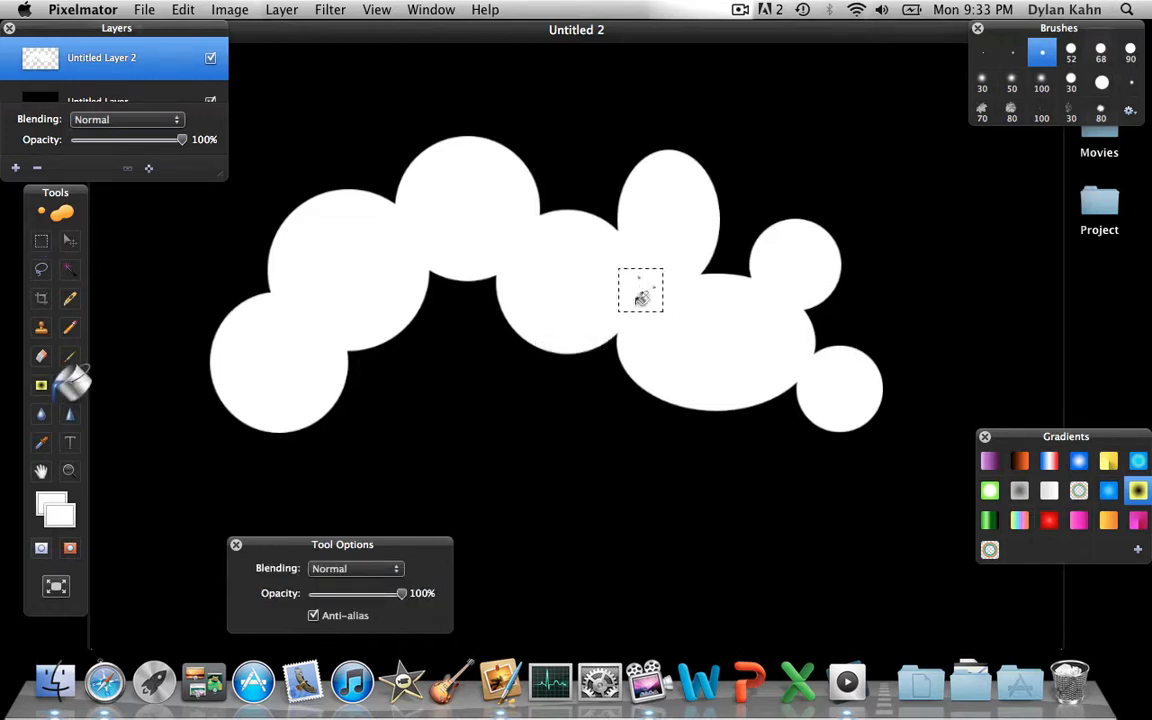
pyautogui.moveTo(640, 290); pyautogui.dragTo(666, 231)
pyautogui.press('super+d')
# - Select a tall rectangular strip through the two leftmost circles, shift it upward with the Move tool, and deselect
pyautogui.click(42, 242)
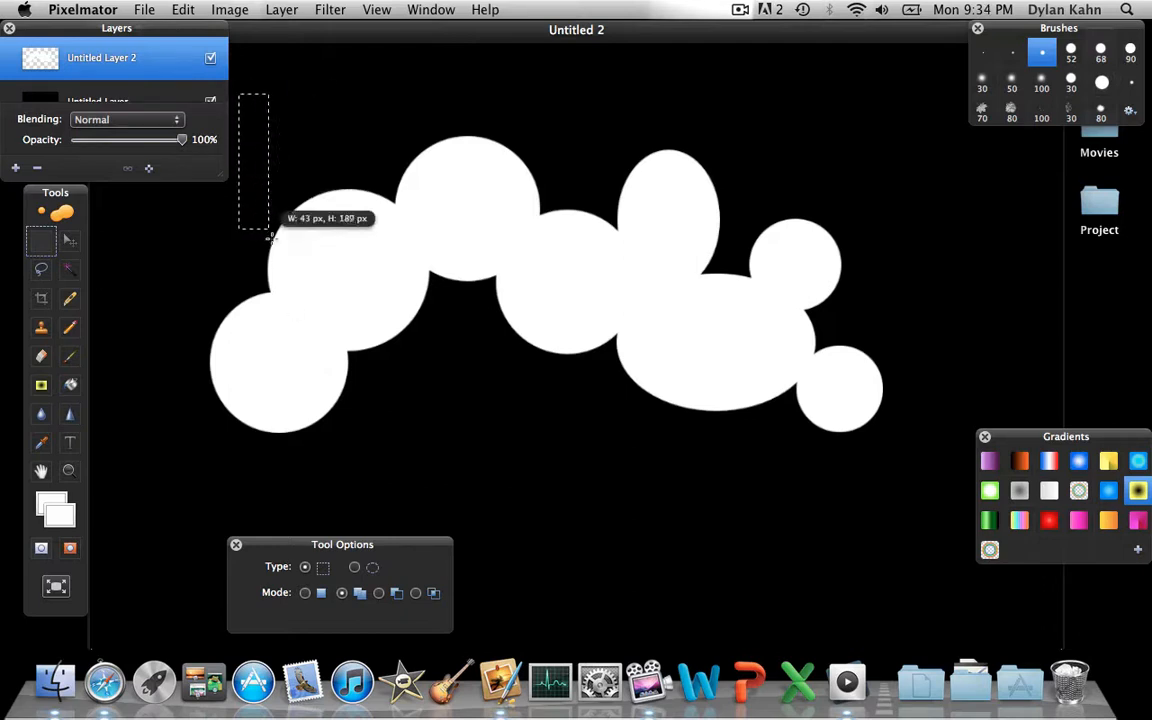
pyautogui.moveTo(268, 232); pyautogui.dragTo(322, 518)
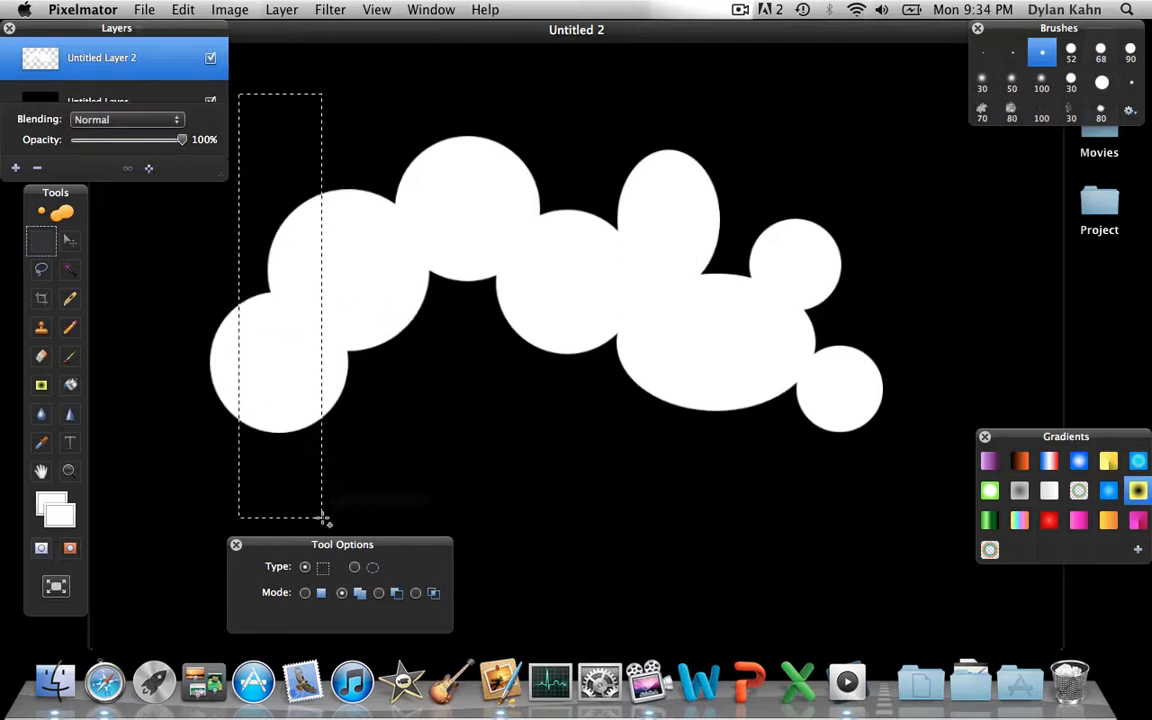
pyautogui.click(70, 242)
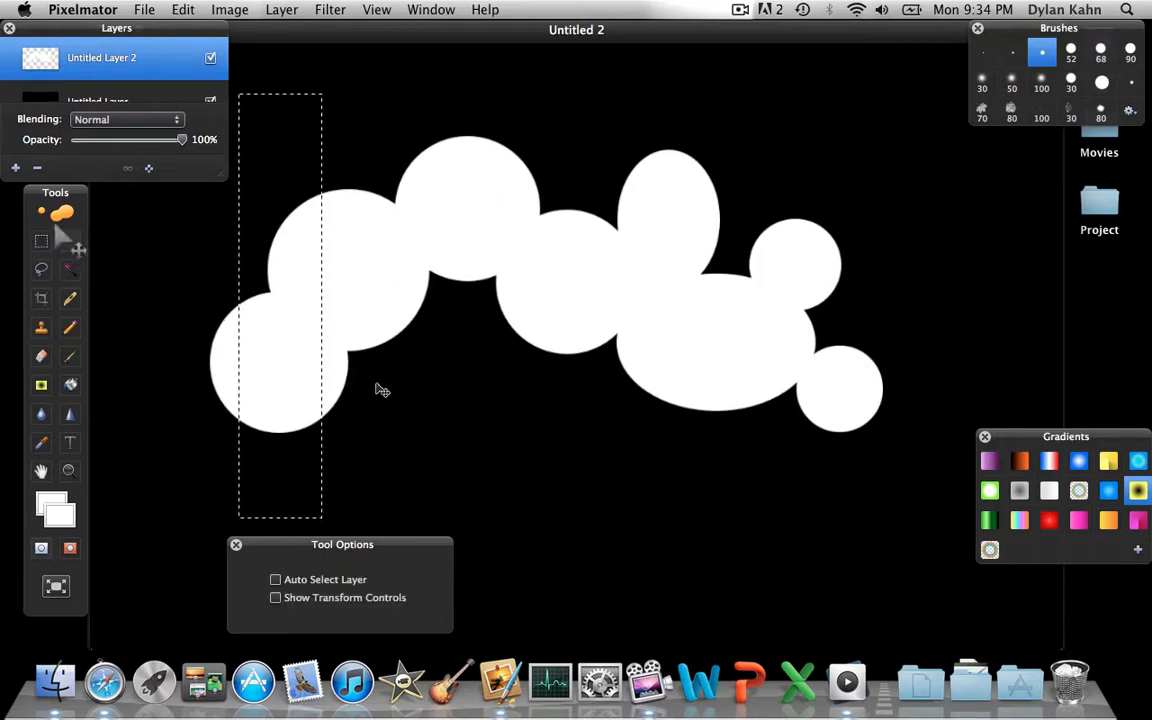
pyautogui.moveTo(296, 381); pyautogui.dragTo(296, 319)
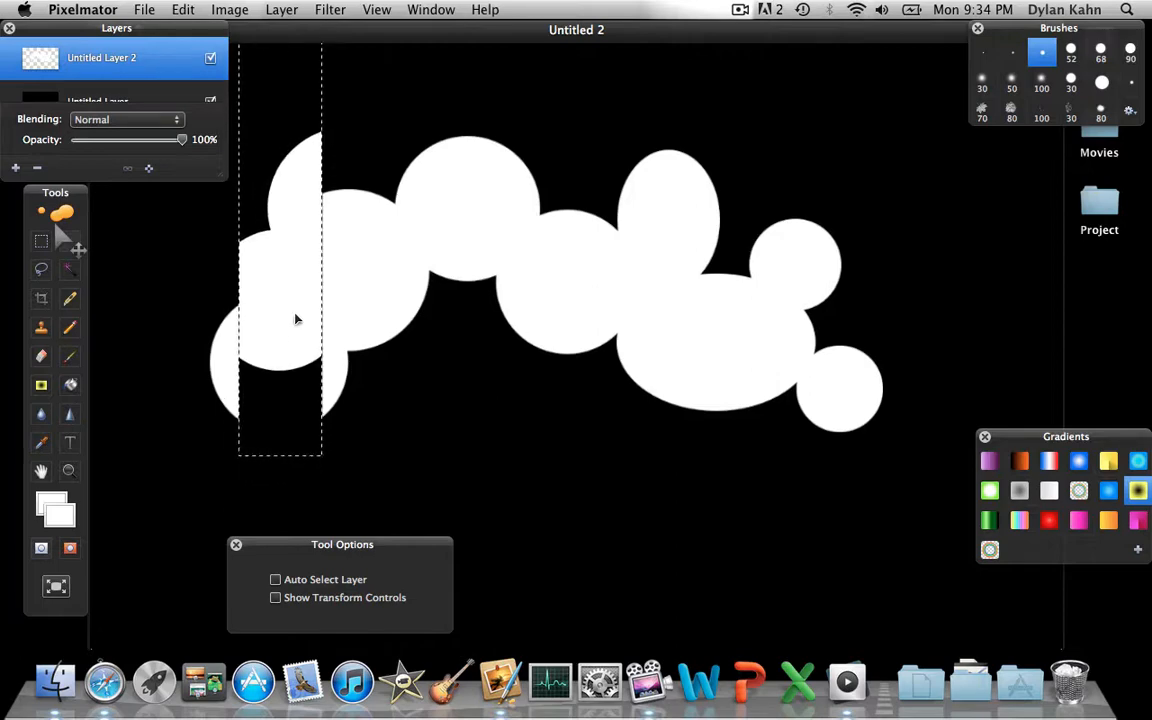
pyautogui.press('super+d')
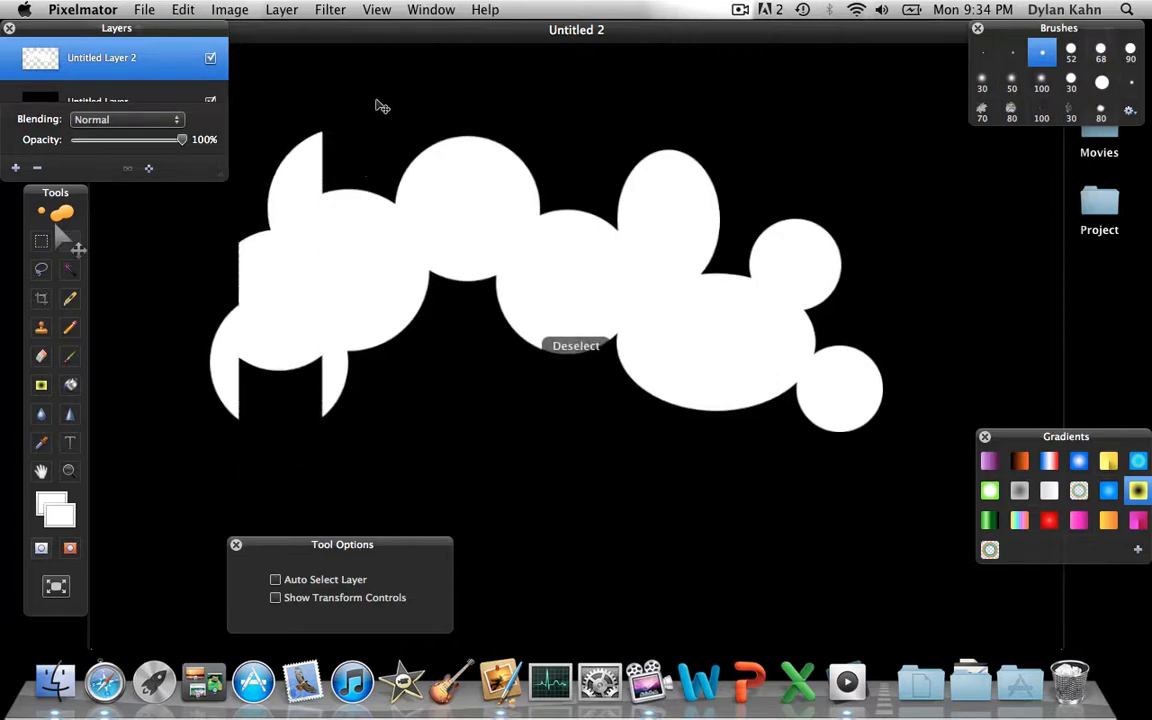
# - Select a narrow vertical strip through the left half of the tallest left-hand circle, move it upward, and deselect
pyautogui.click(48, 242)
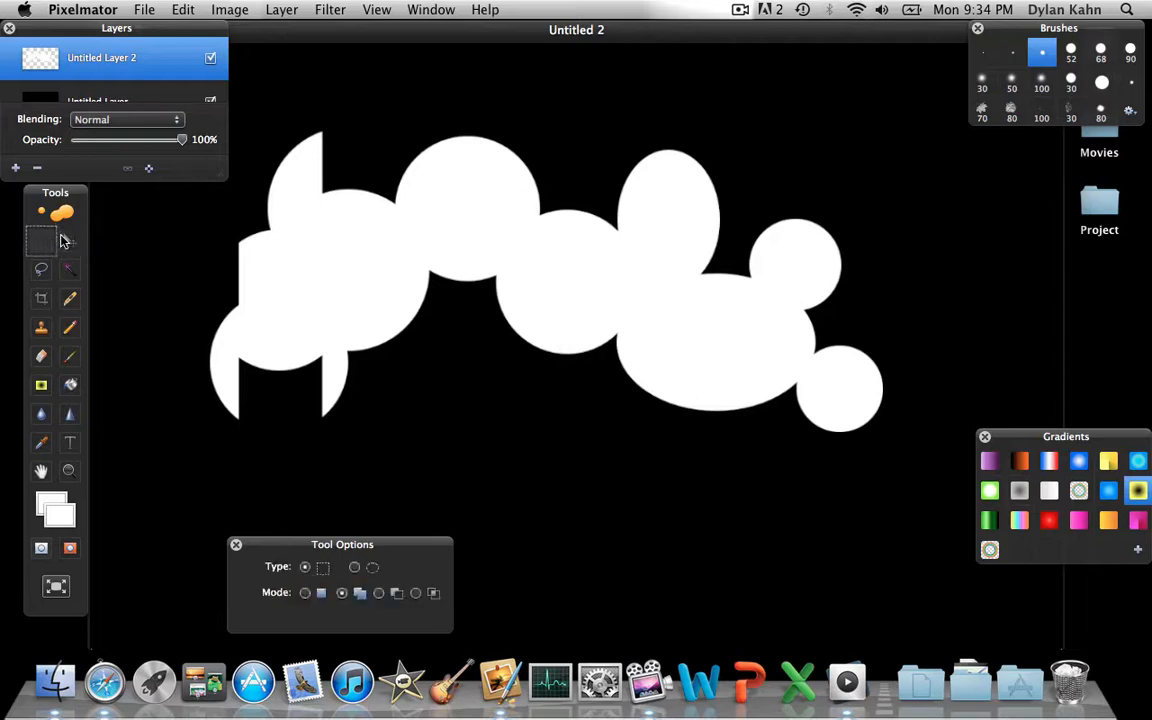
pyautogui.moveTo(398, 102); pyautogui.dragTo(461, 490)
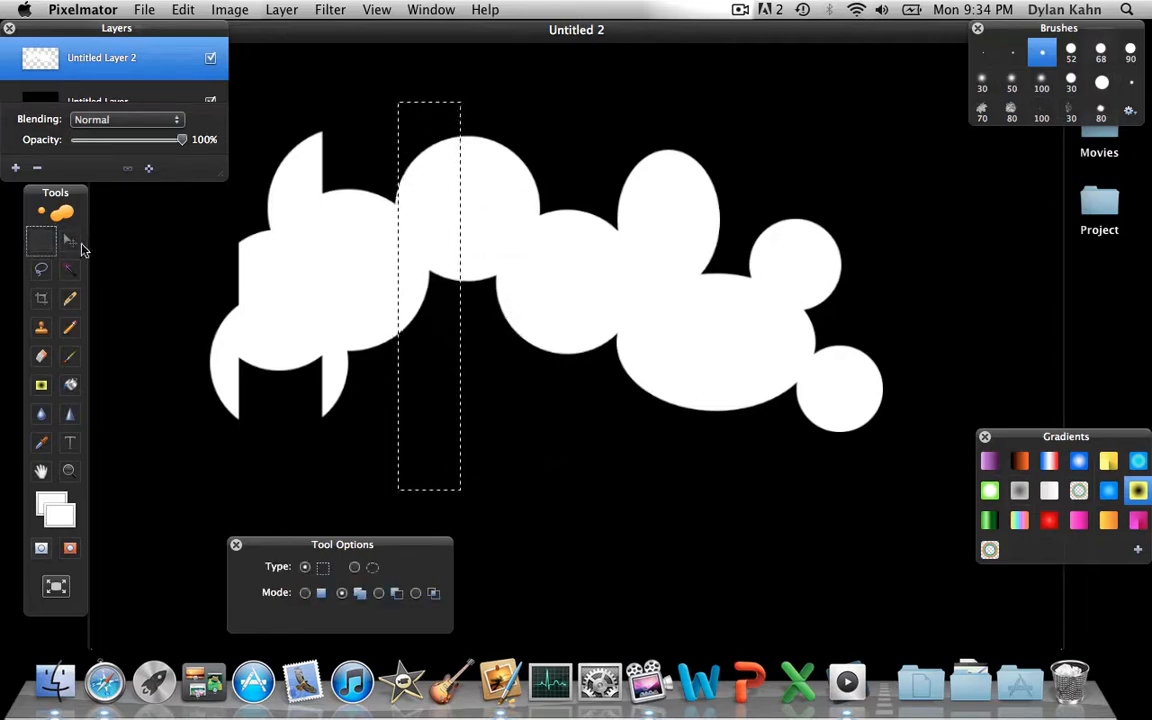
pyautogui.click(69, 241)
pyautogui.moveTo(442, 219); pyautogui.dragTo(439, 161)
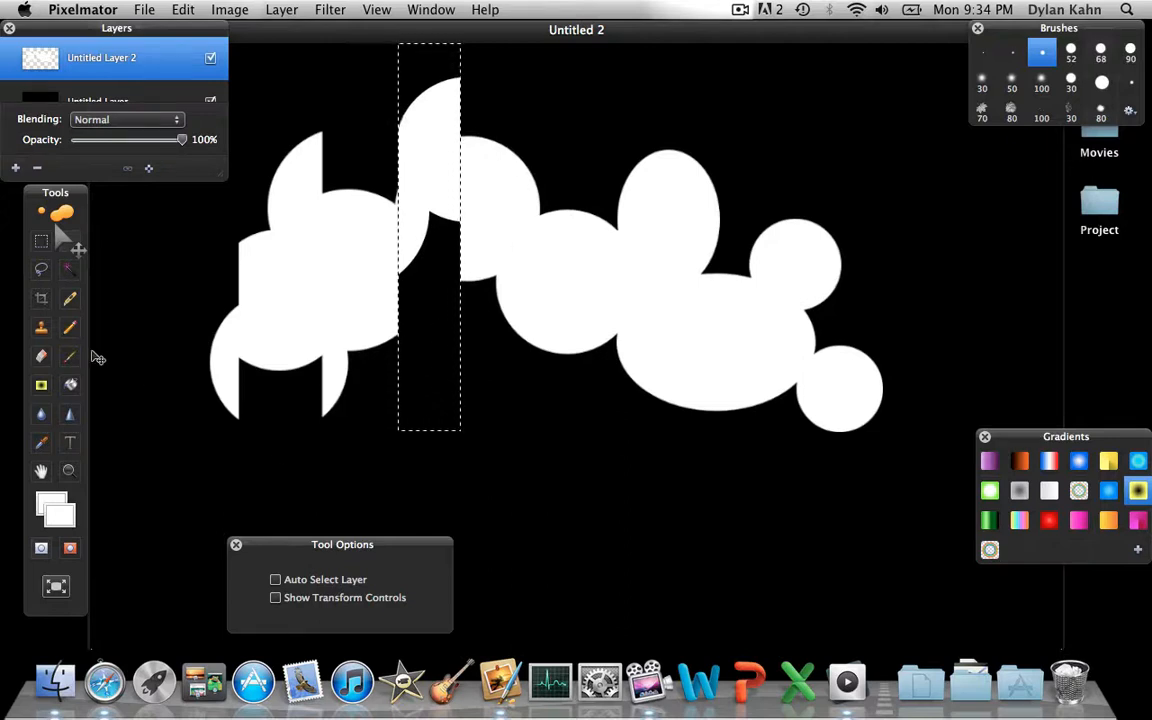
pyautogui.click(41, 240)
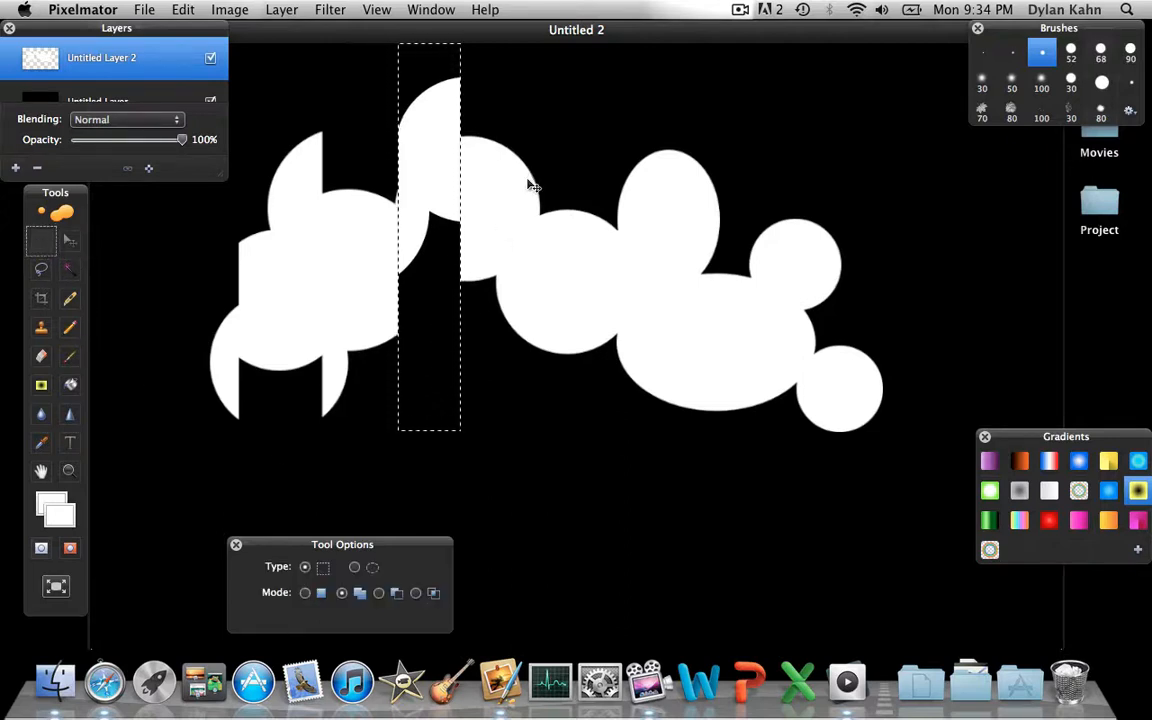
pyautogui.press('super+d')
# - Select a vertical strip through the middle circle, move it slightly upward, and drop the selection
pyautogui.moveTo(536, 114); pyautogui.dragTo(623, 507)
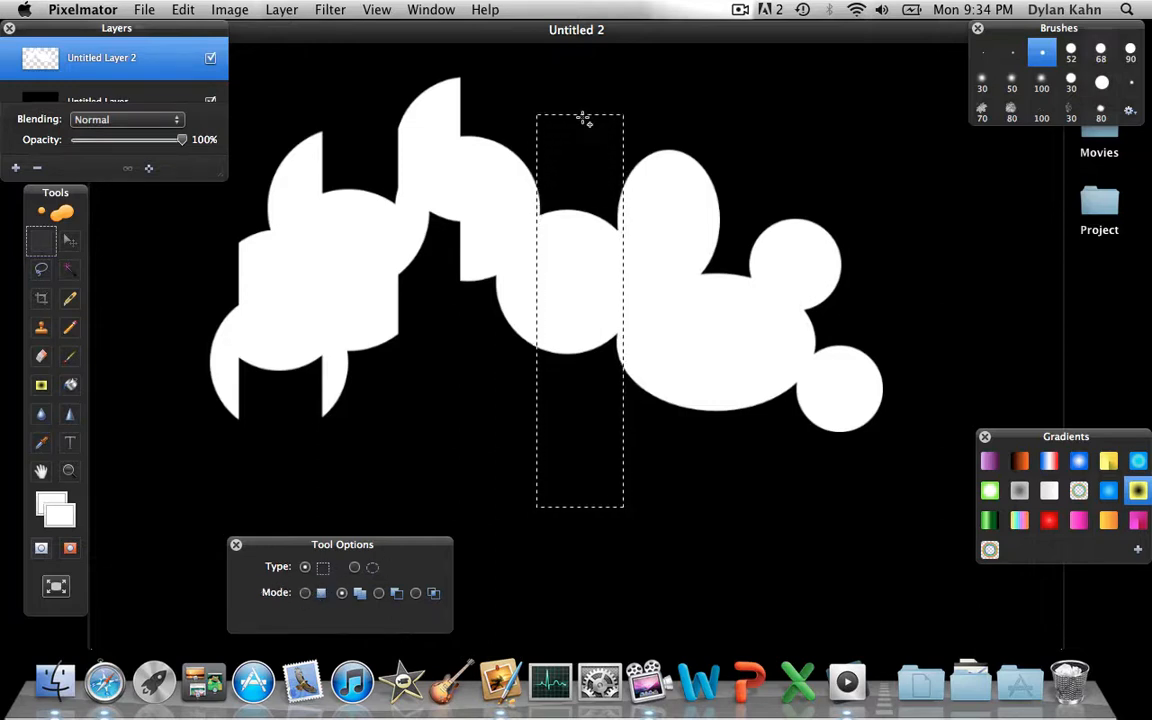
pyautogui.click(70, 242)
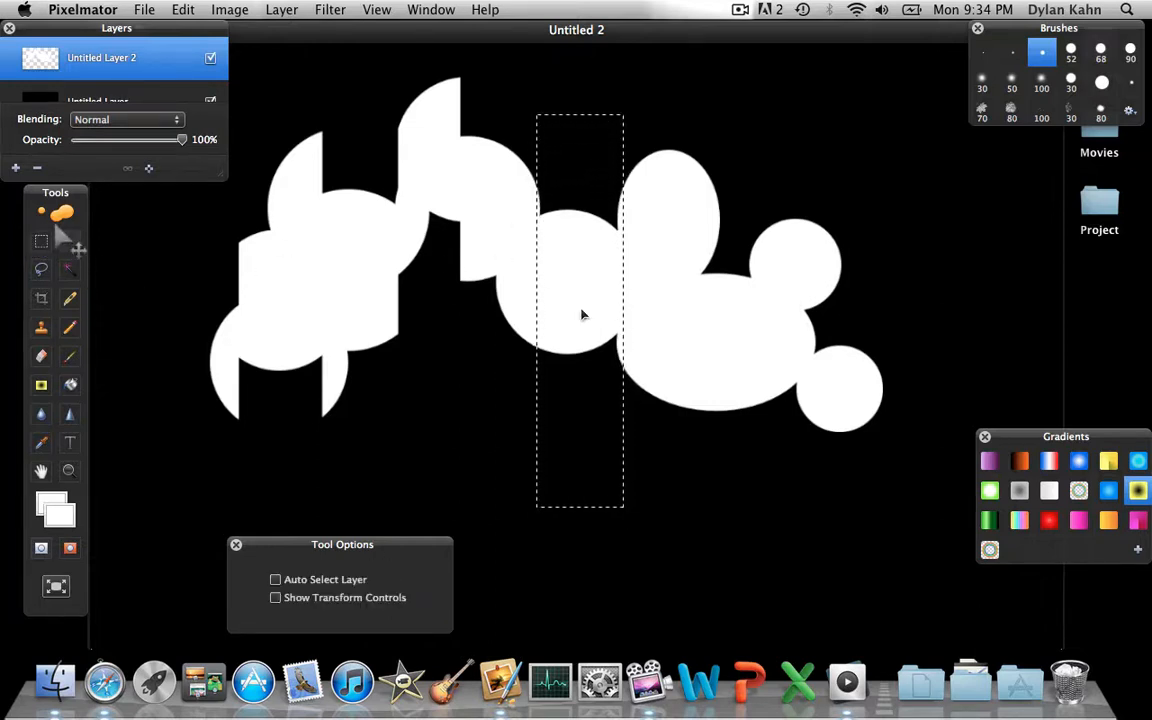
pyautogui.moveTo(581, 314); pyautogui.dragTo(581, 267)
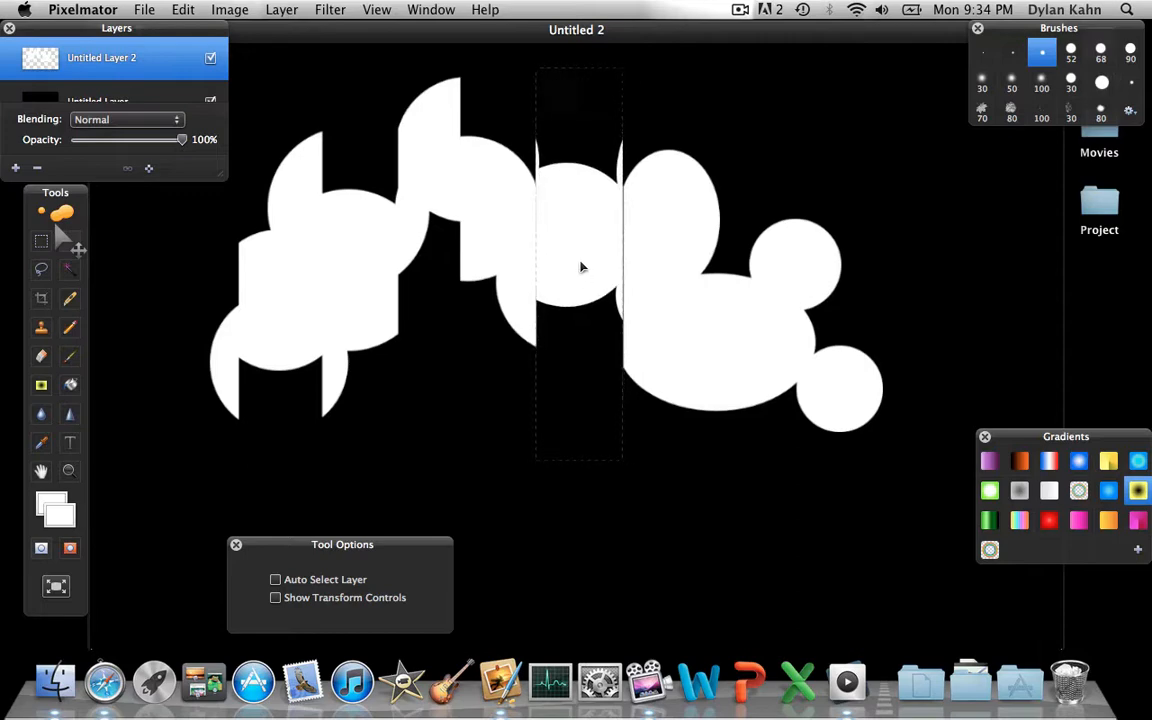
pyautogui.press('super+d')
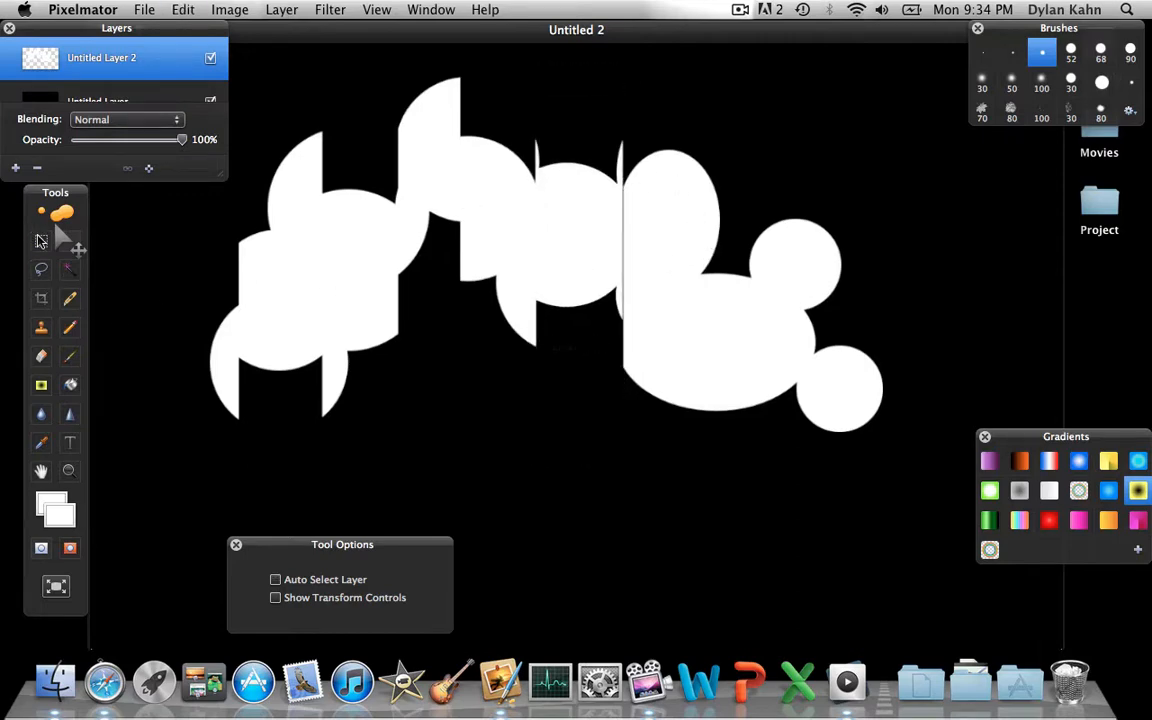
# - Select a vertical strip through the upright ellipse's right side and the wide ellipse, shift it downward, and deselect
pyautogui.click(41, 241)
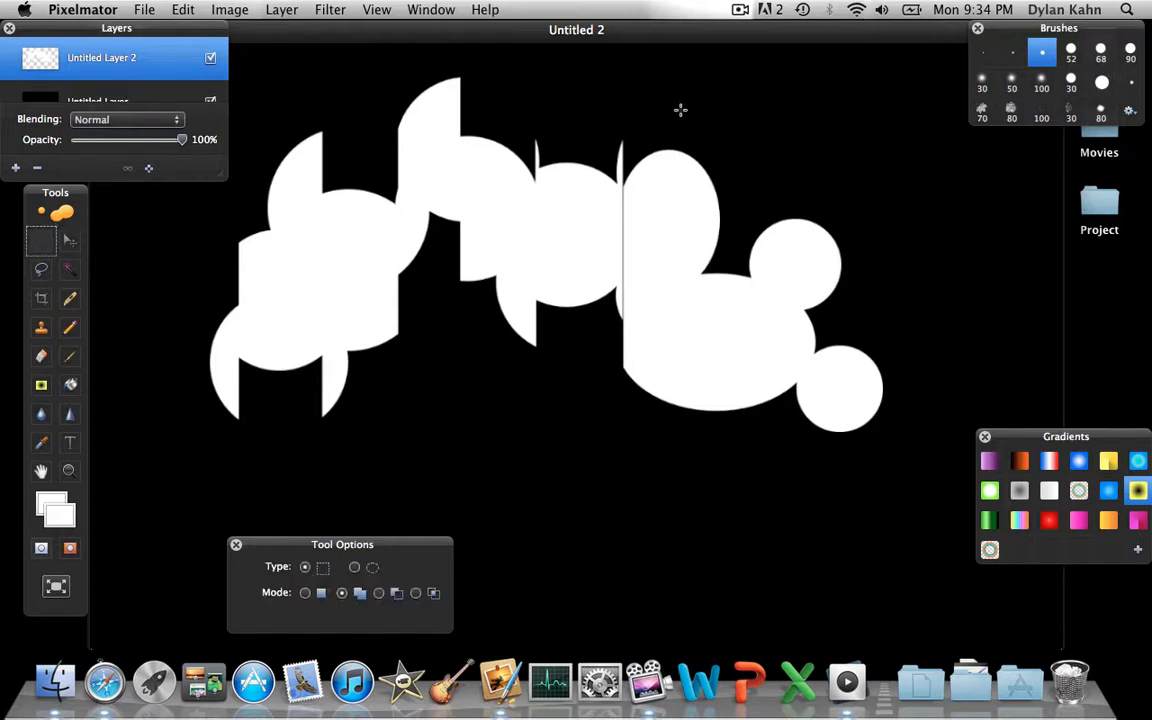
pyautogui.moveTo(680, 110); pyautogui.dragTo(758, 497)
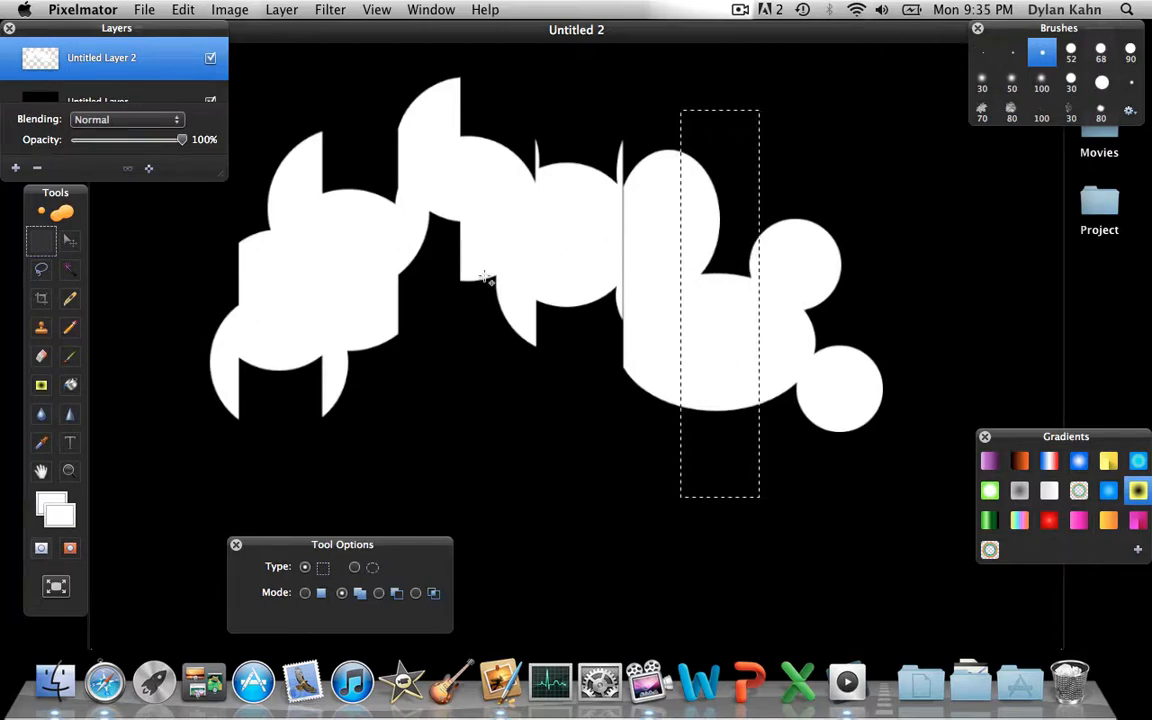
pyautogui.click(65, 244)
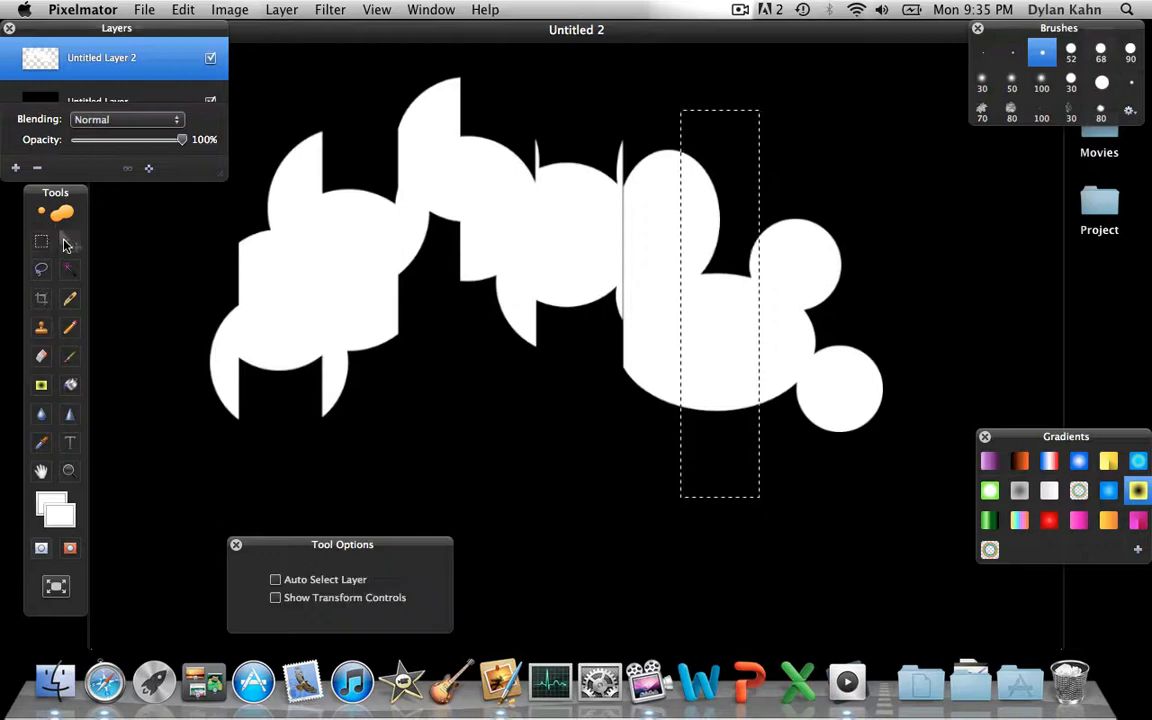
pyautogui.moveTo(720, 285); pyautogui.dragTo(719, 349)
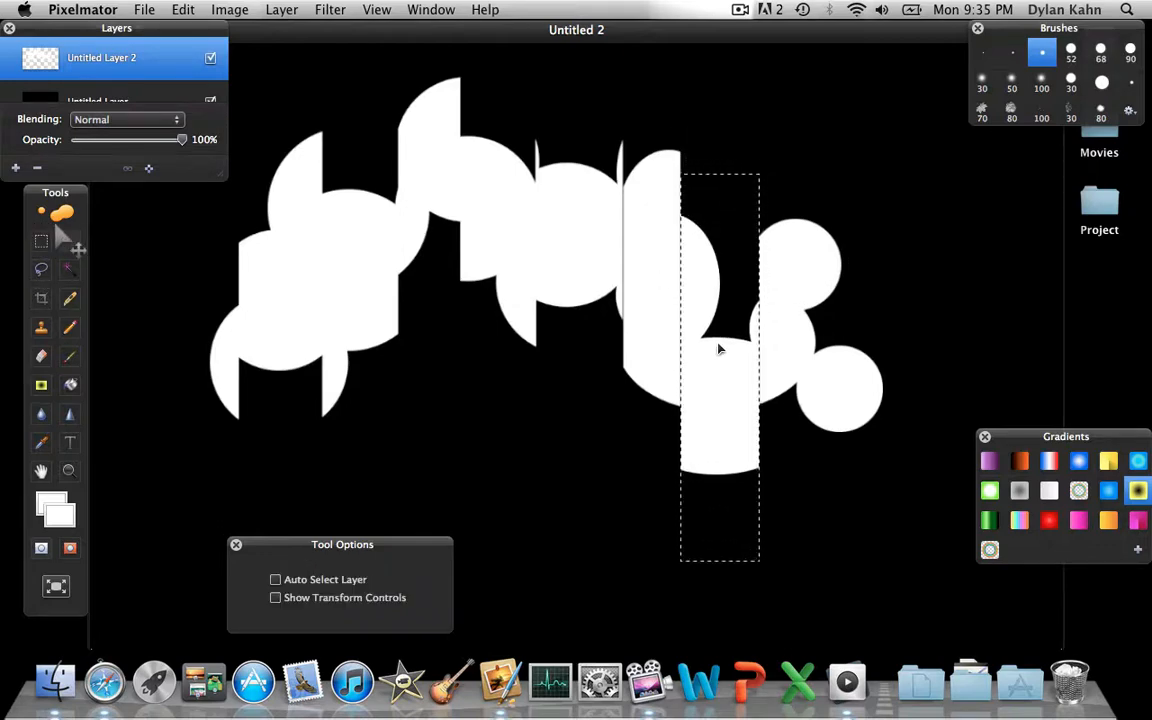
pyautogui.press('super+d')
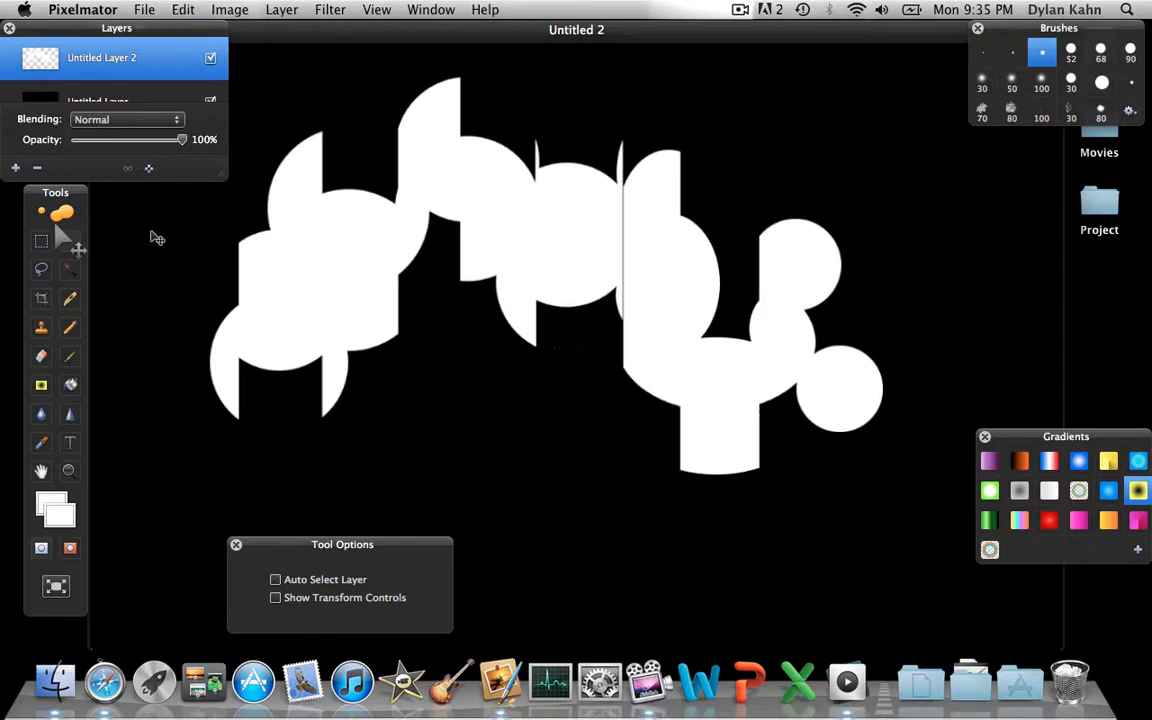
# - Select a vertical strip covering most of the rightmost circle and the edge of the circle above, move it upward, and deselect
pyautogui.click(41, 246)
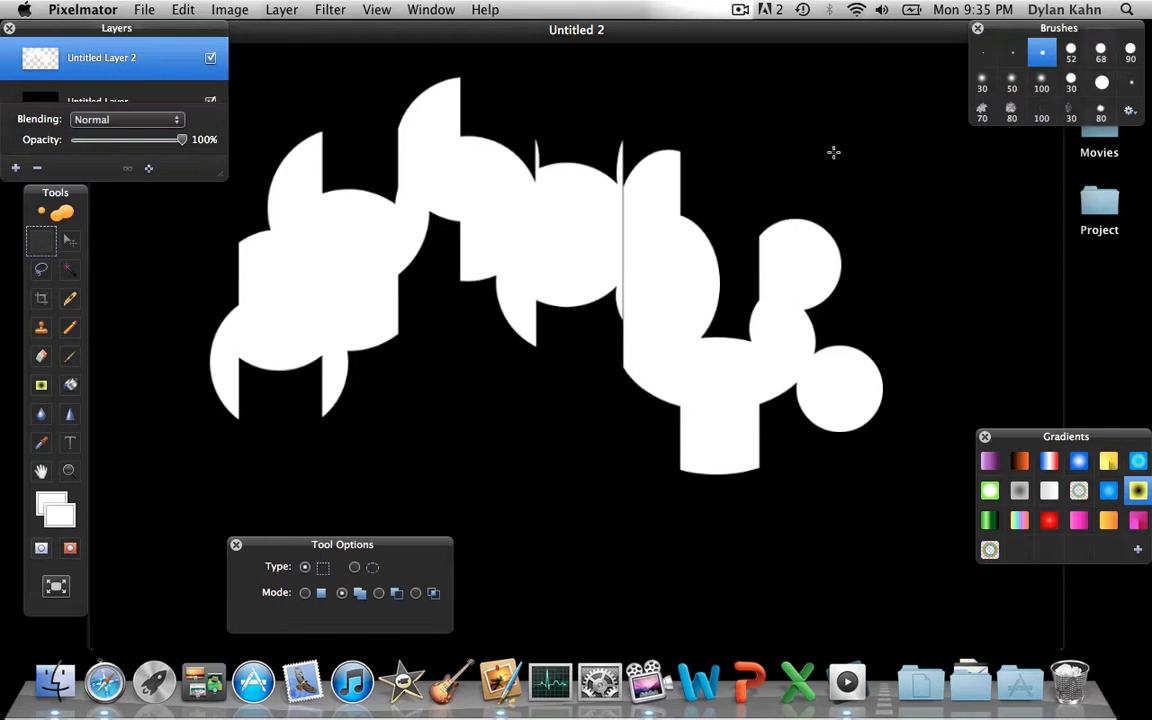
pyautogui.moveTo(812, 151); pyautogui.dragTo(883, 563)
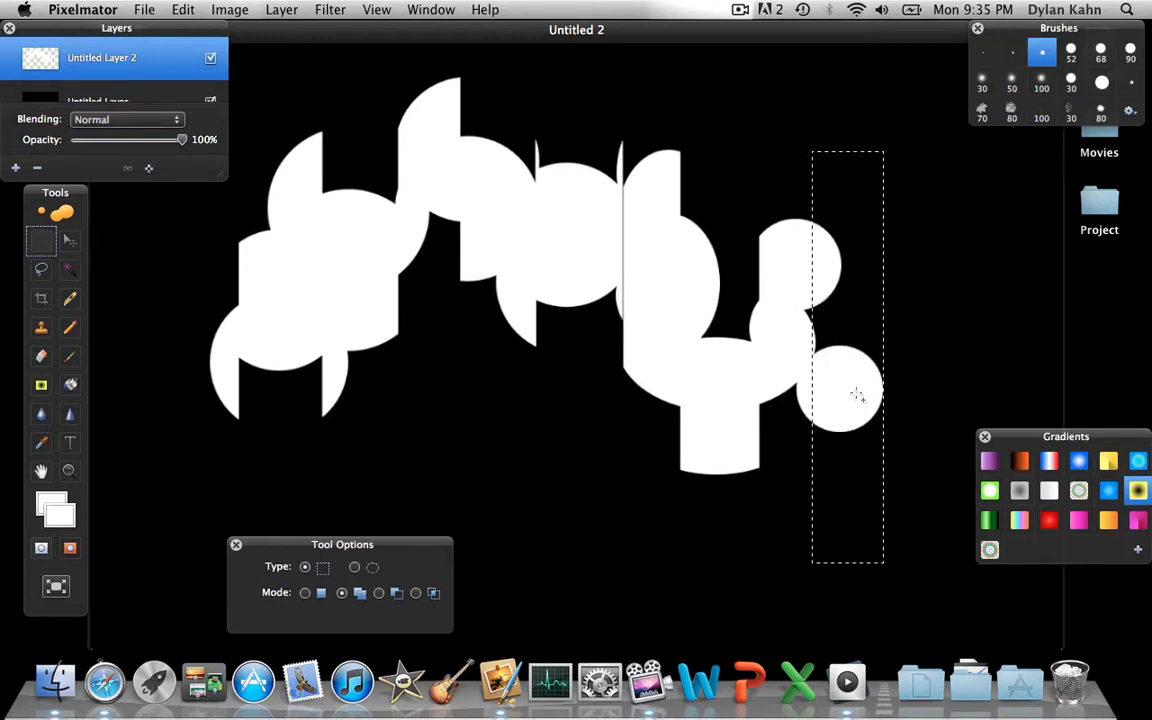
pyautogui.click(70, 242)
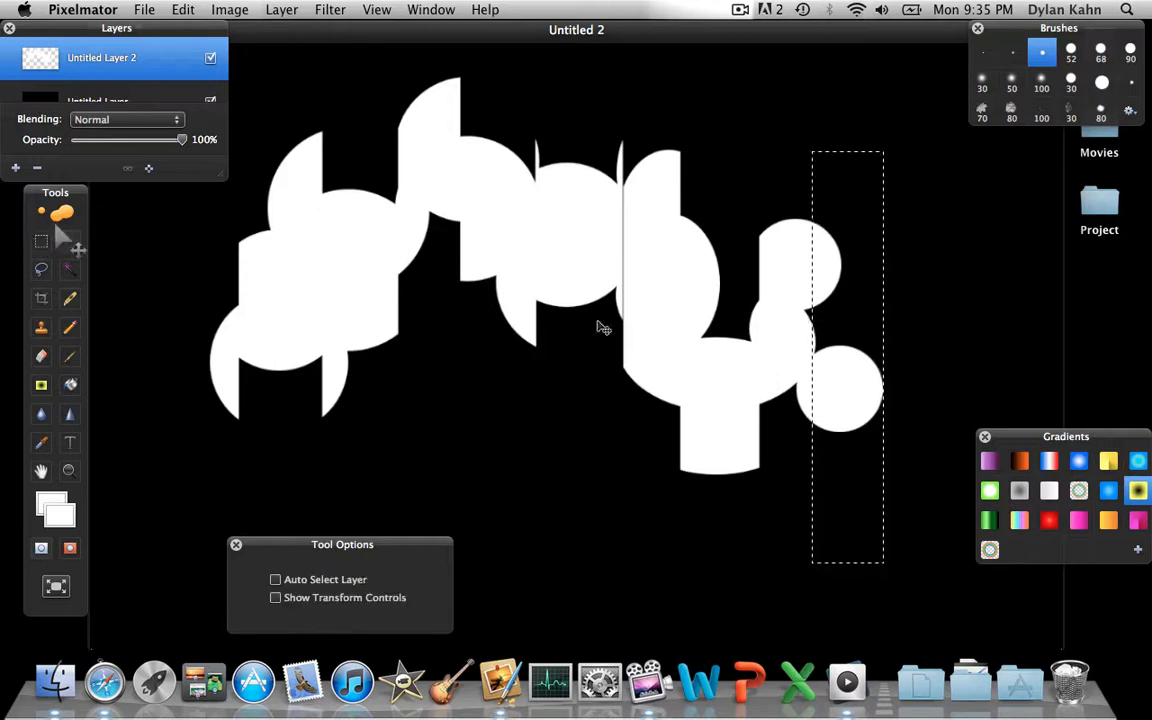
pyautogui.moveTo(856, 391); pyautogui.dragTo(857, 332)
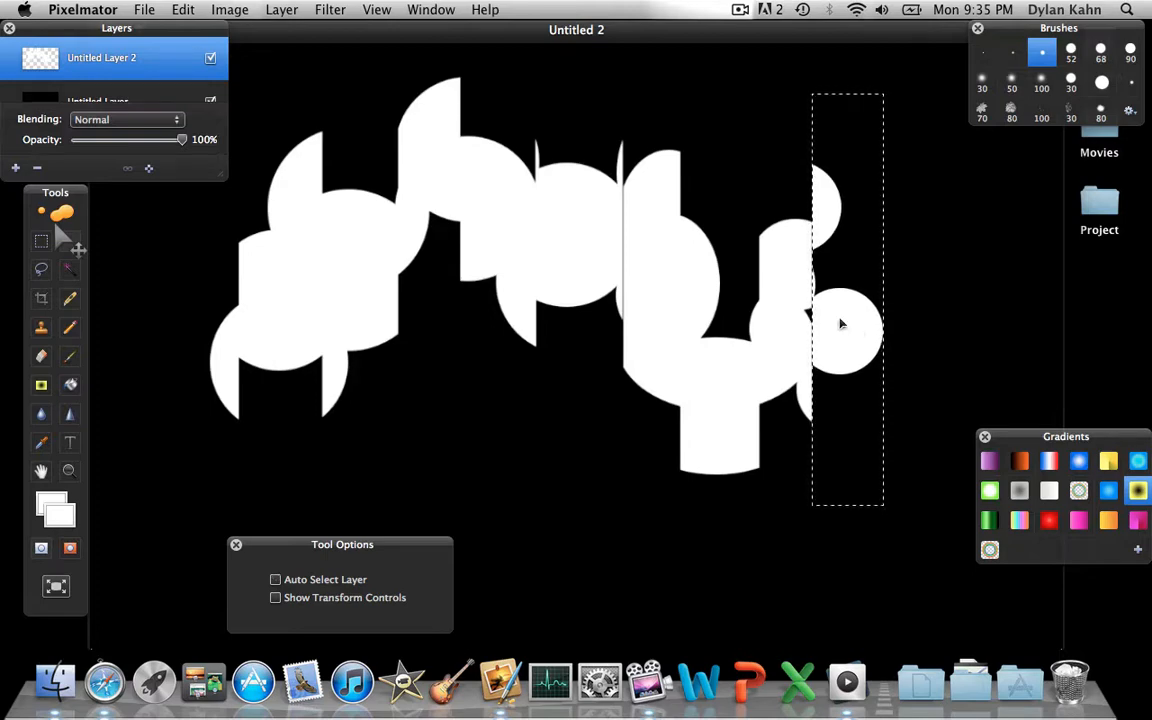
pyautogui.press('super+d')
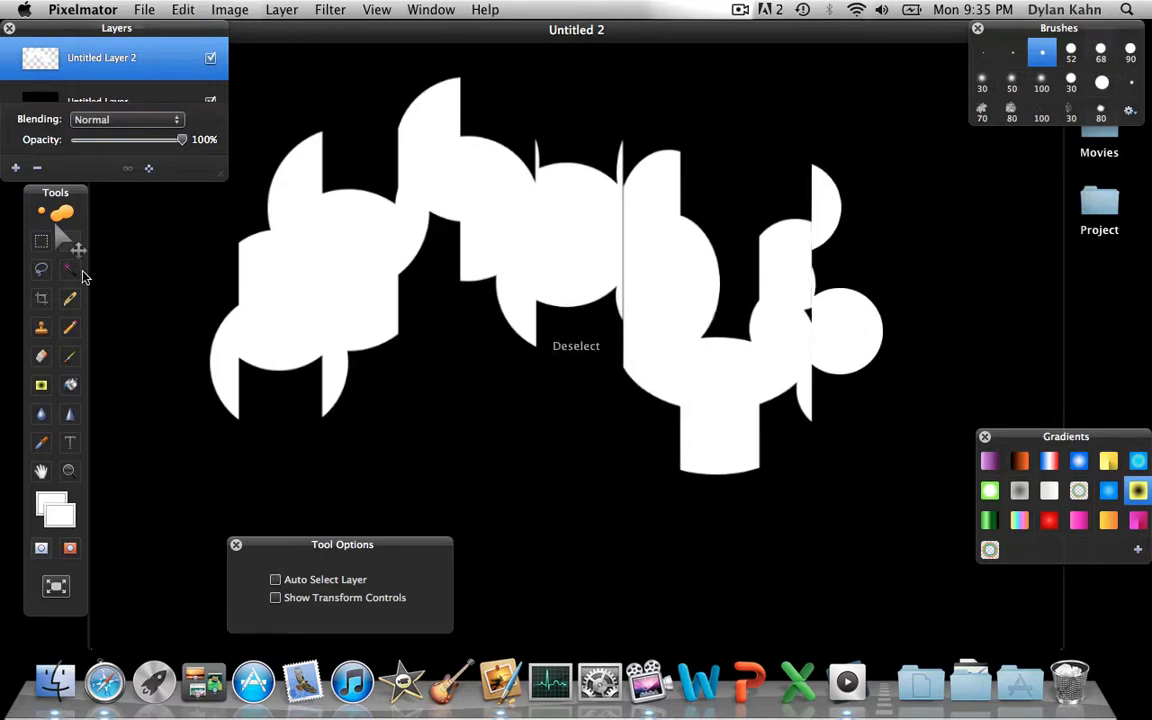
# - Fill the small black gap beside the rightmost circle white with the Paint Bucket inside a small rectangular marquee, then deselect
pyautogui.click(40, 245)
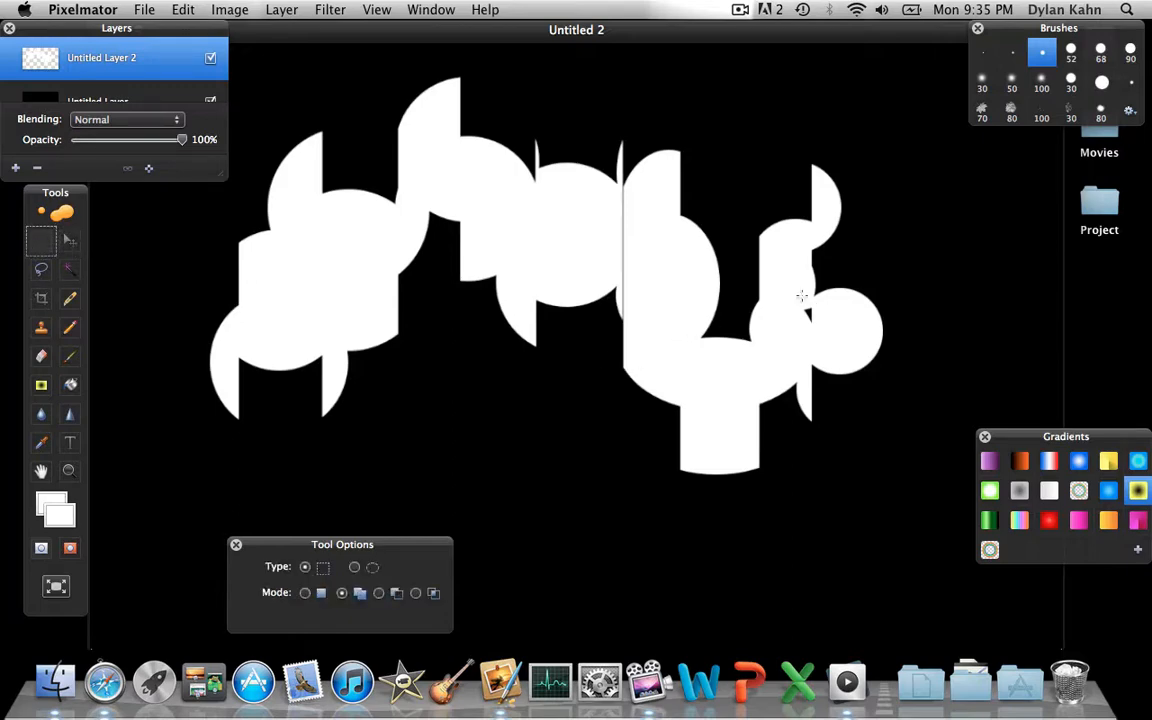
pyautogui.moveTo(801, 296); pyautogui.dragTo(814, 336)
pyautogui.click(77, 384)
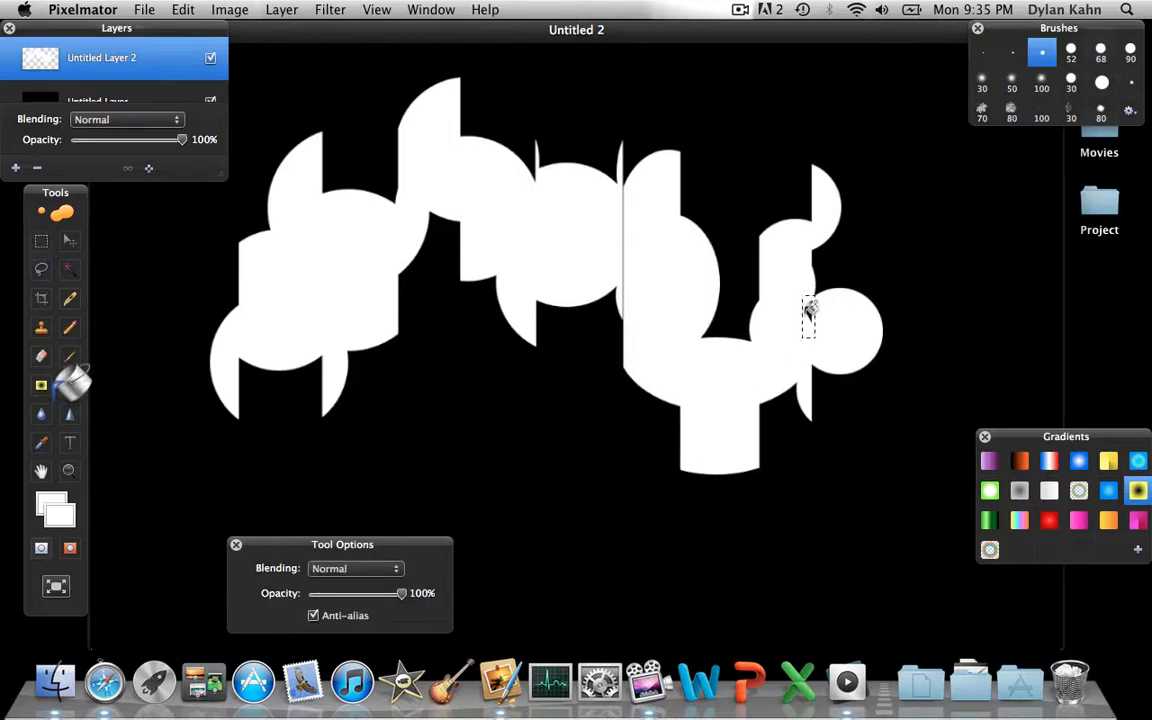
pyautogui.moveTo(809, 310)
pyautogui.mouseDown()
pyautogui.moveTo(895, 229)
pyautogui.moveTo(972, 231)
pyautogui.mouseUp()
pyautogui.moveTo(812, 308); pyautogui.dragTo(884, 221)
pyautogui.press('super+d')
# - Start a new gradient preset, make it linear, and set its start colour to white
pyautogui.click(1138, 549)
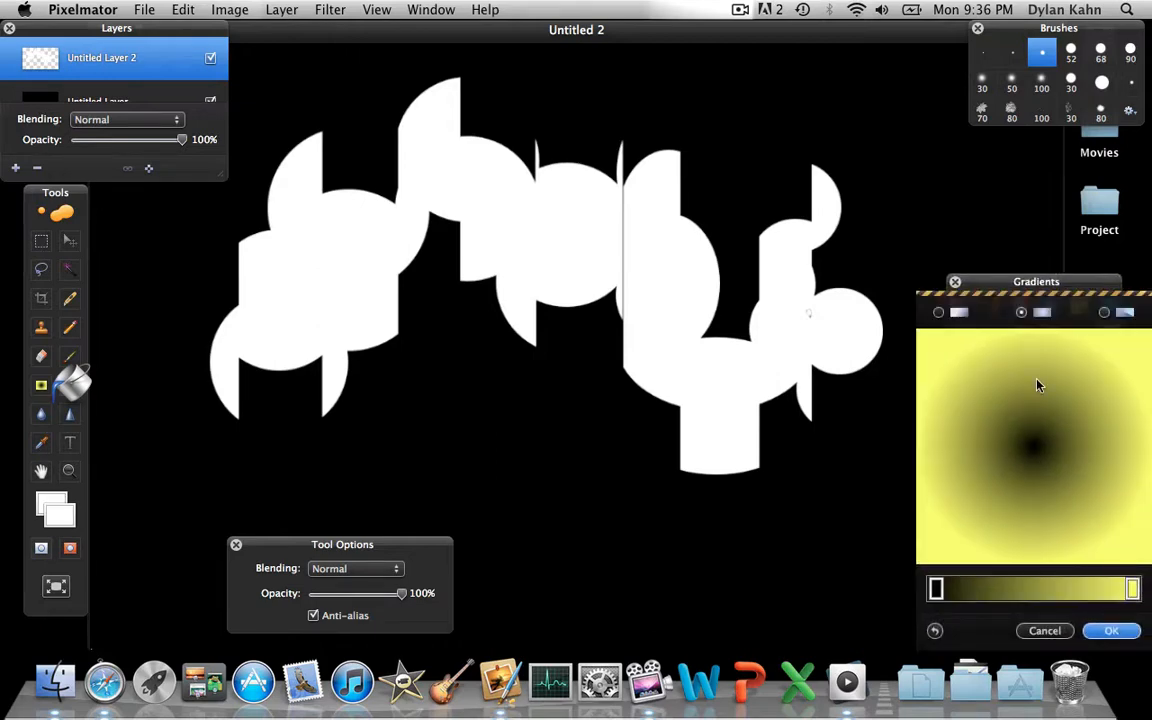
pyautogui.click(939, 314)
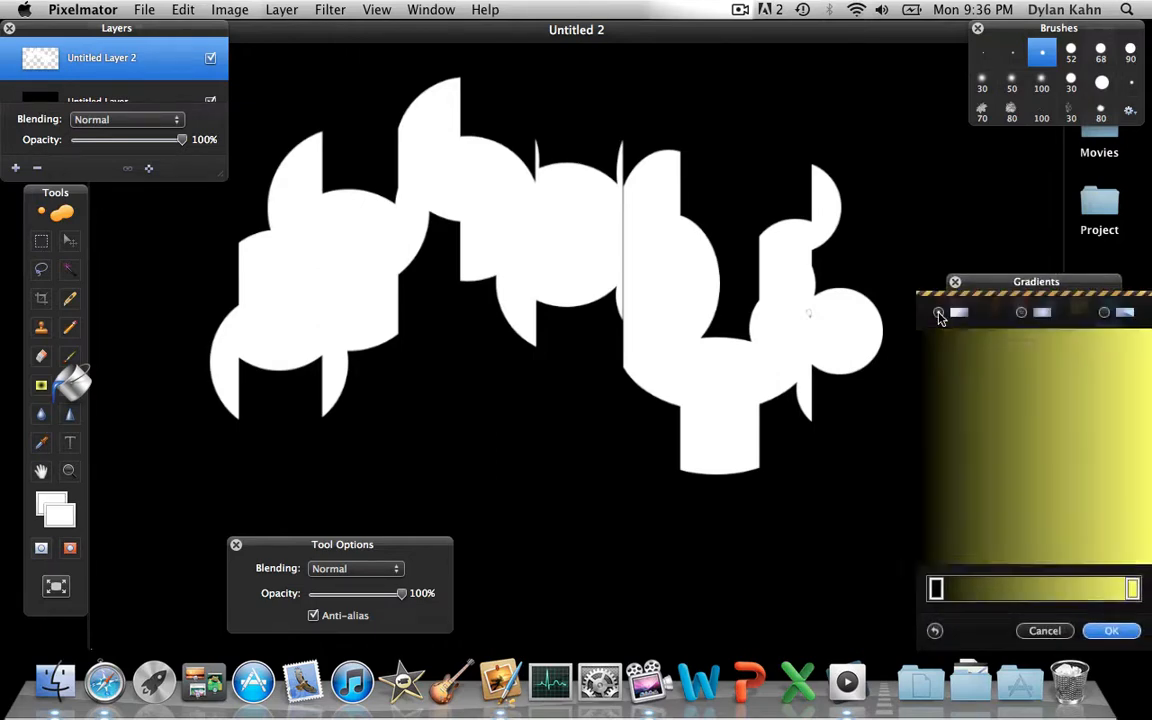
pyautogui.doubleClick(936, 588)
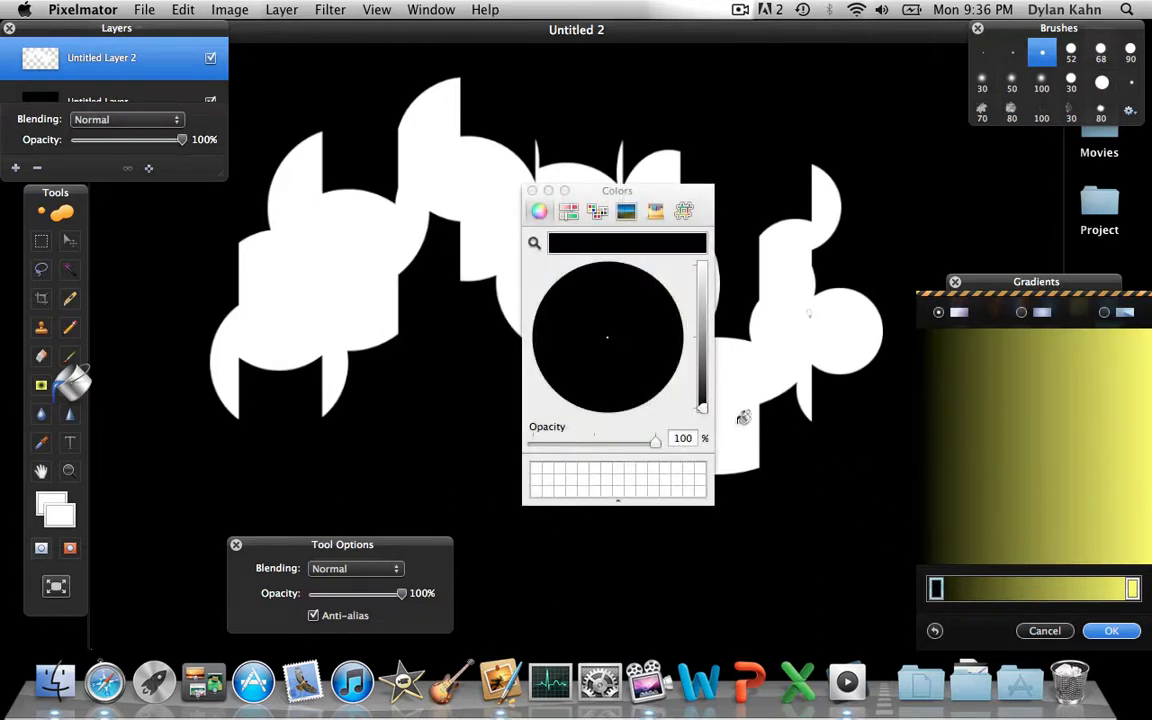
pyautogui.moveTo(704, 412); pyautogui.dragTo(712, 258)
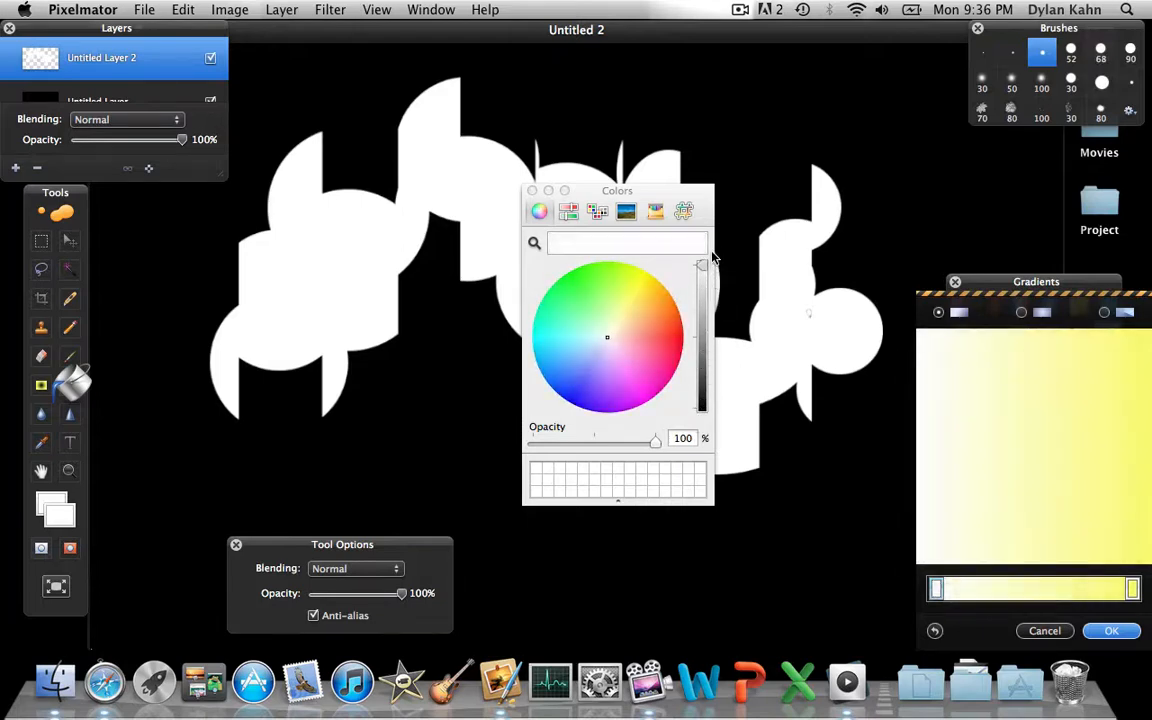
# - Set the gradient's end colour to a medium blue, save the white-to-blue preset, and activate the Gradient tool
pyautogui.click(1132, 590)
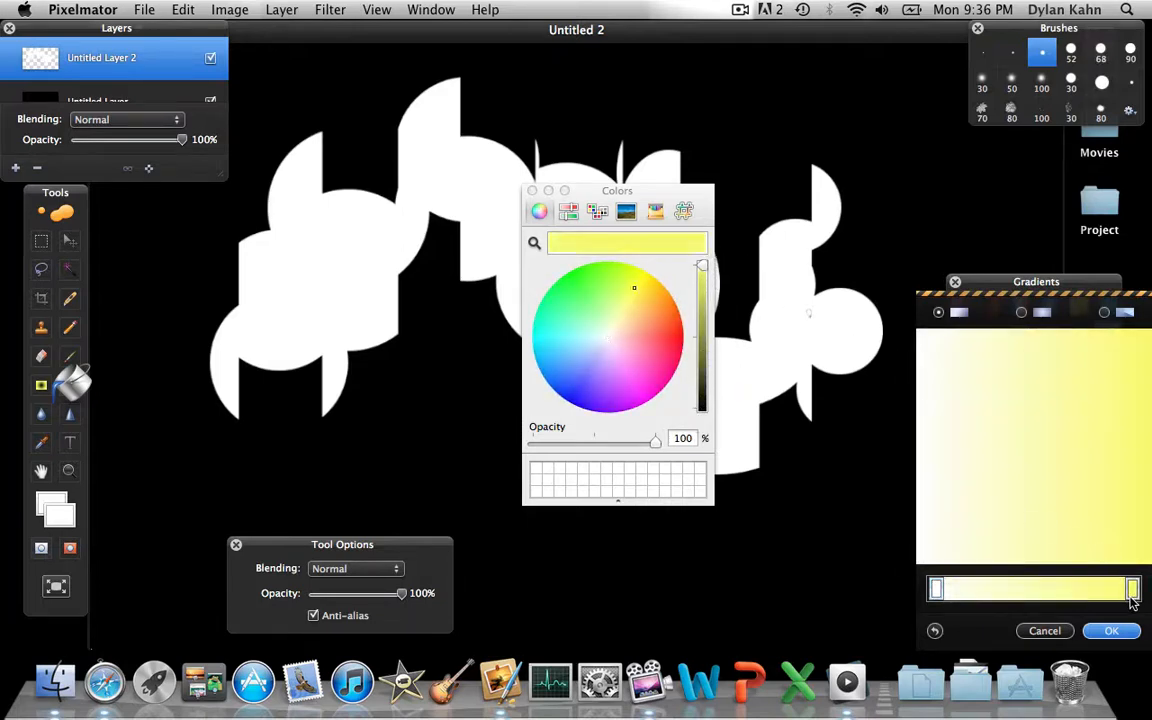
pyautogui.click(557, 372)
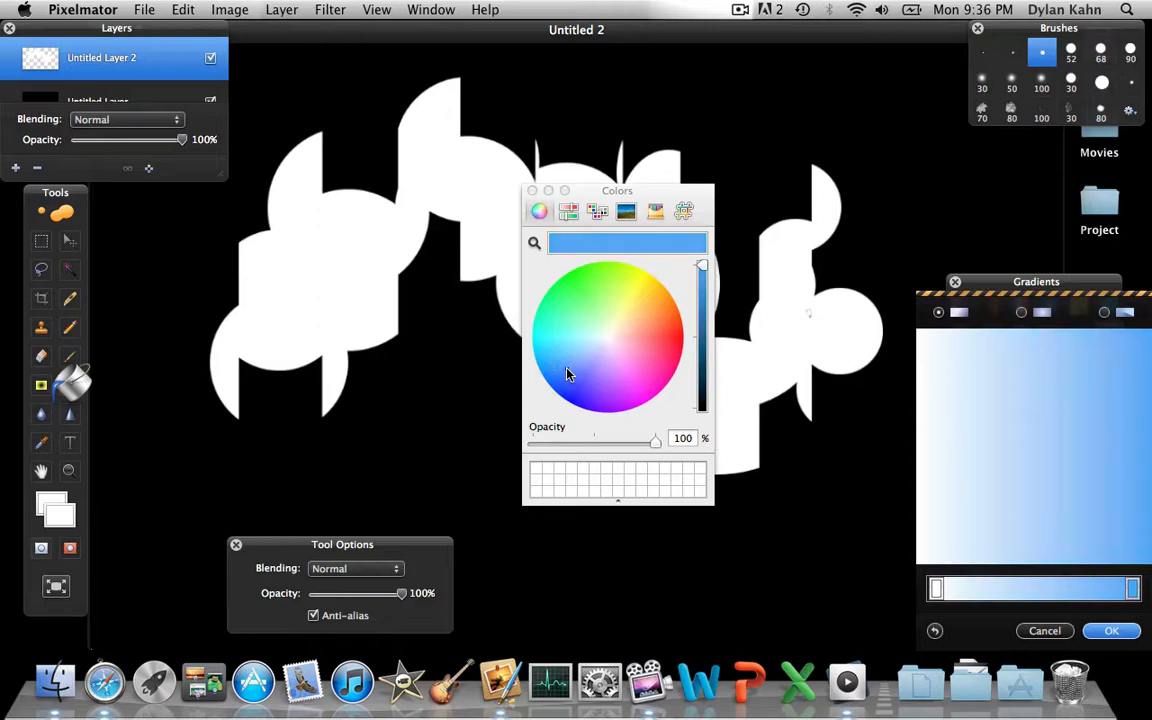
pyautogui.click(564, 390)
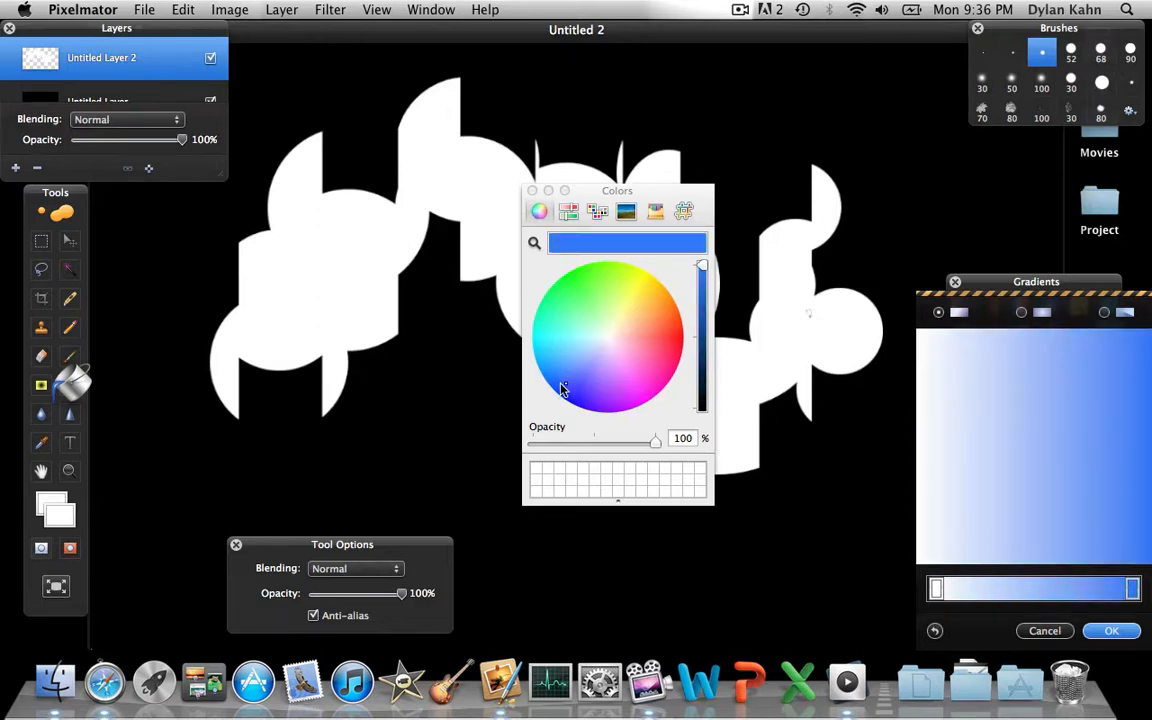
pyautogui.click(532, 191)
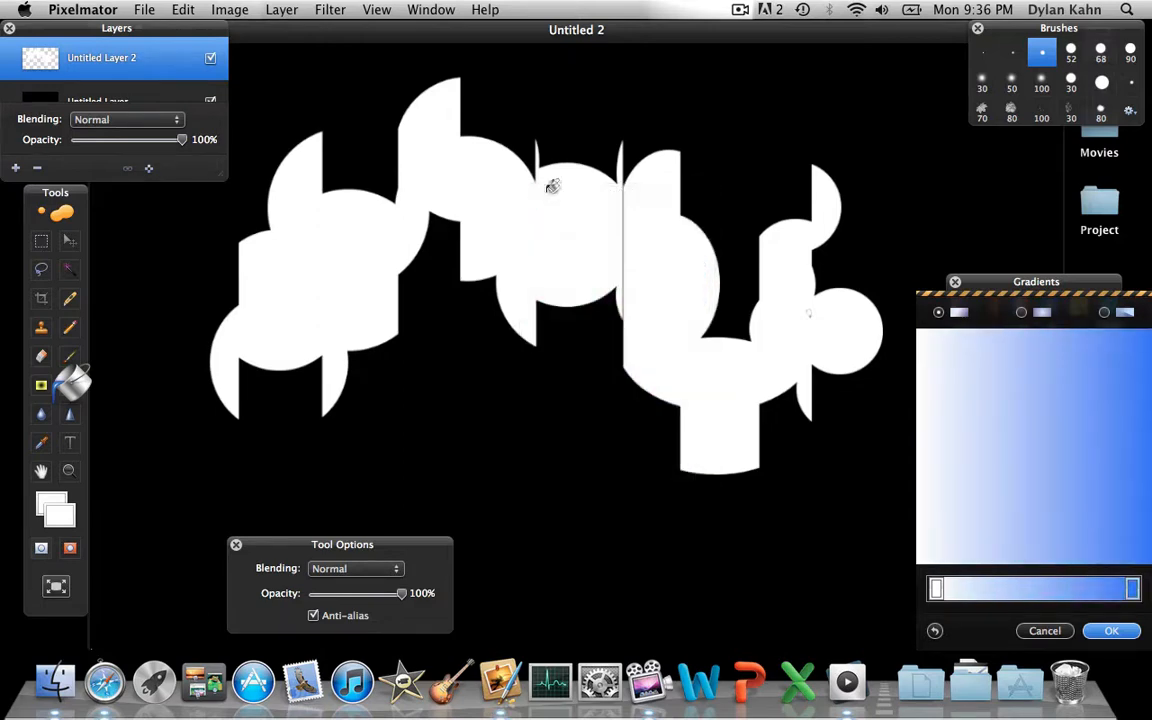
pyautogui.click(1110, 632)
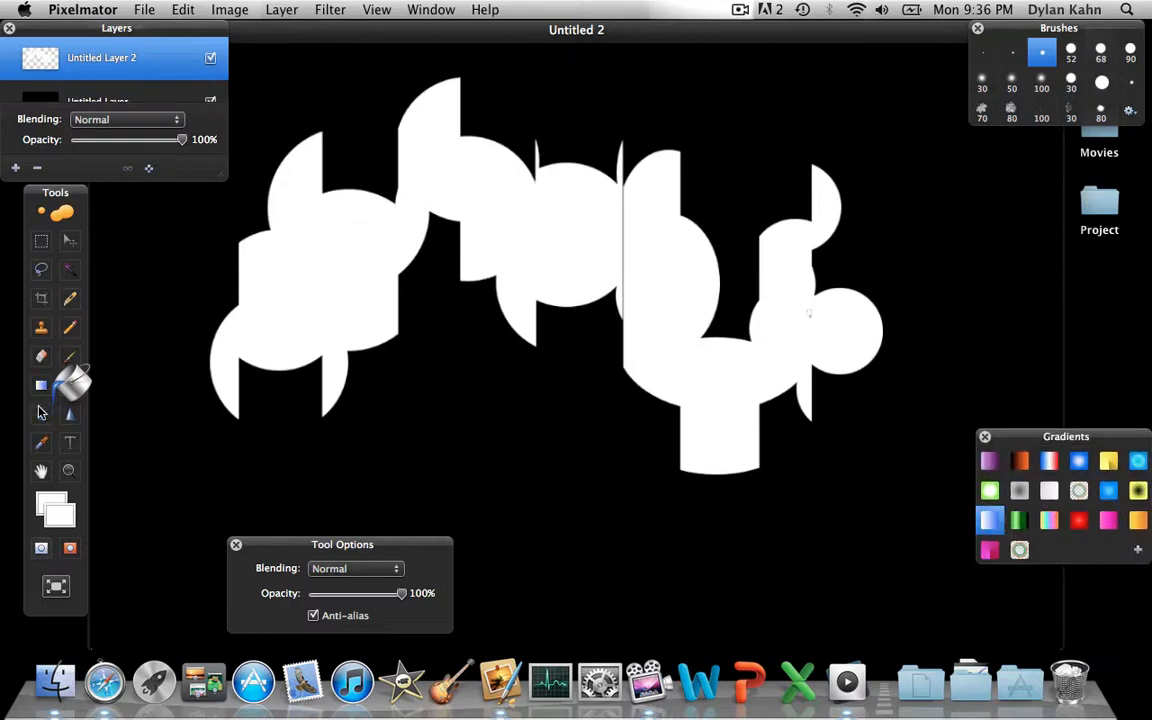
pyautogui.click(42, 382)
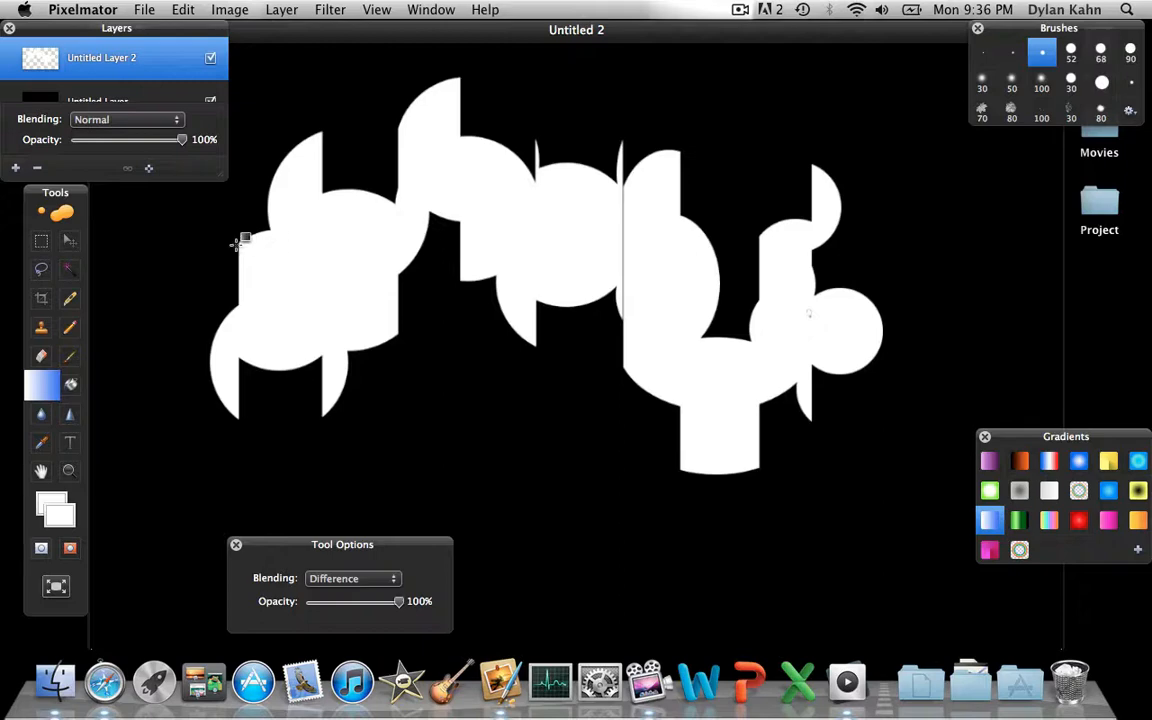
pyautogui.moveTo(197, 252); pyautogui.dragTo(313, 257)
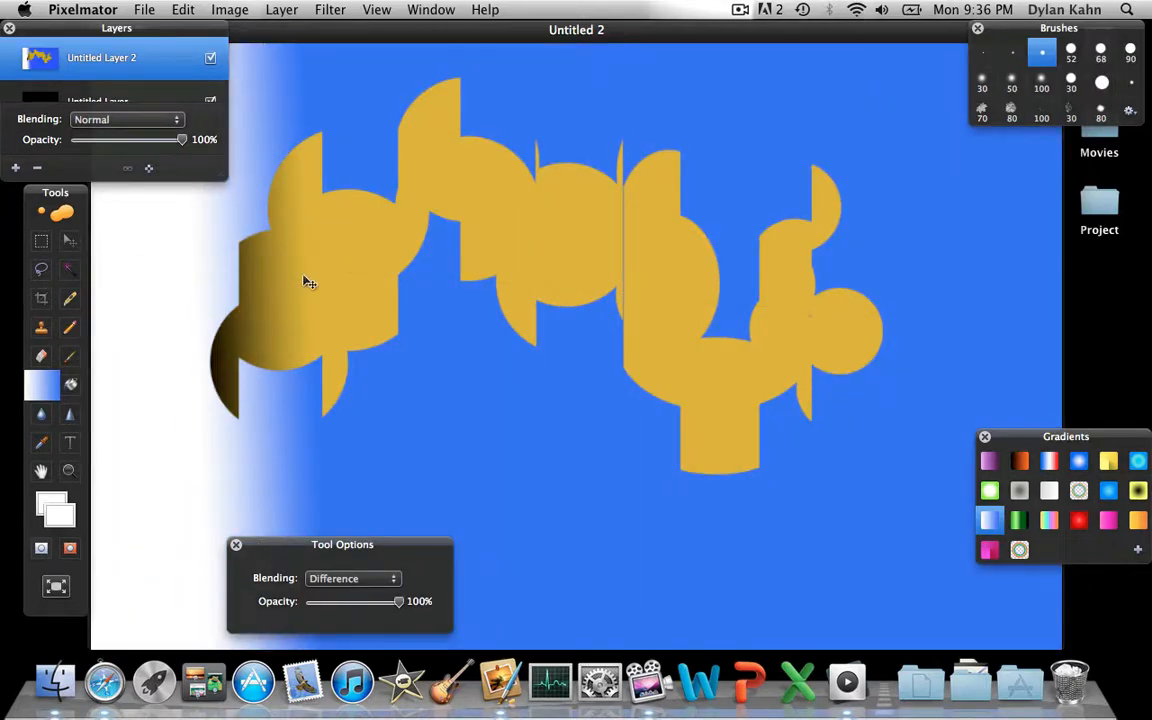
pyautogui.press('super+z')
pyautogui.click(86, 96)
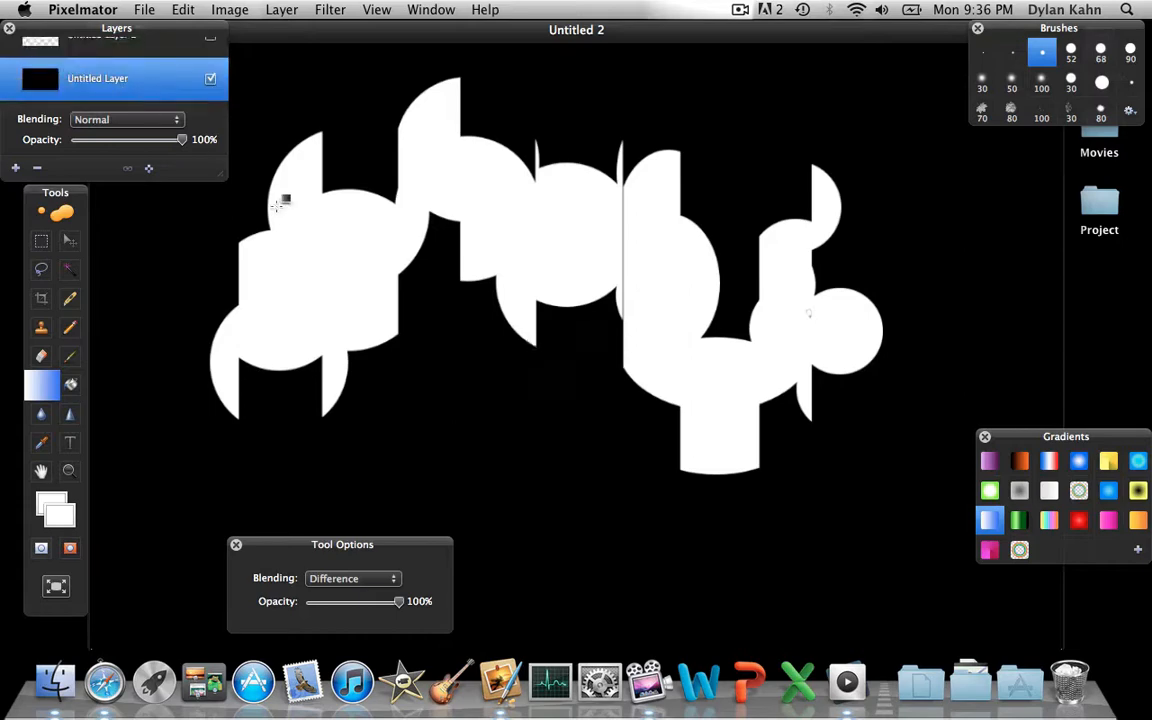
pyautogui.moveTo(262, 261); pyautogui.dragTo(296, 255)
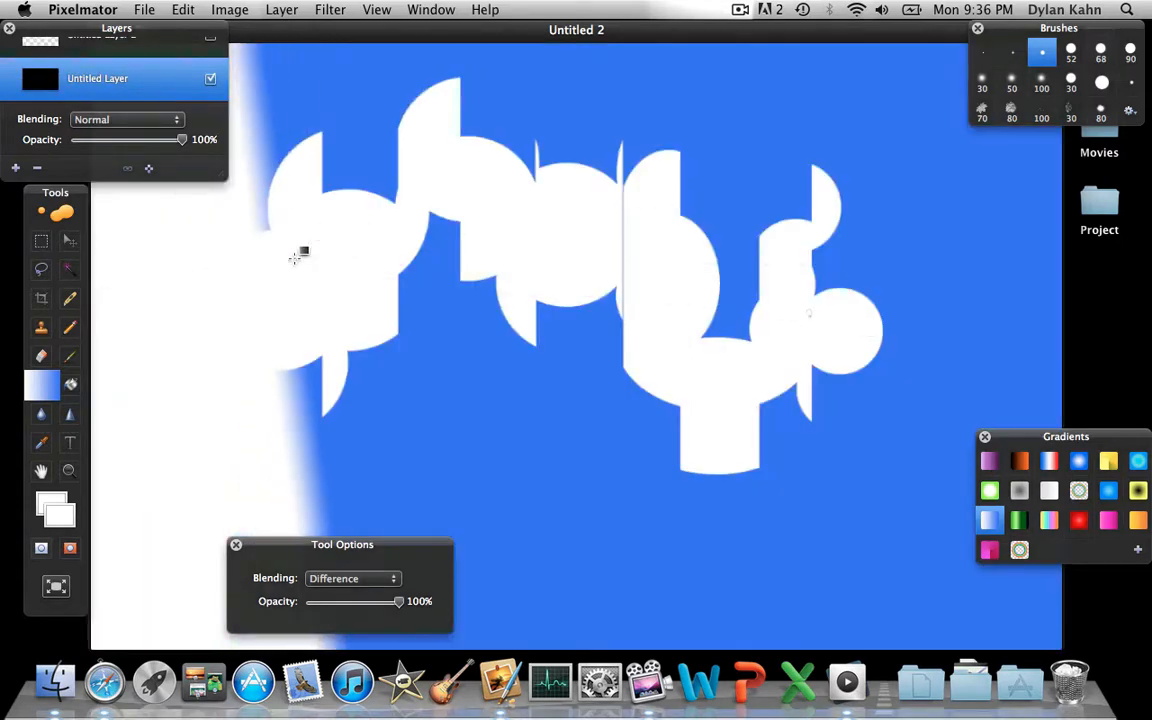
pyautogui.press('super+z')
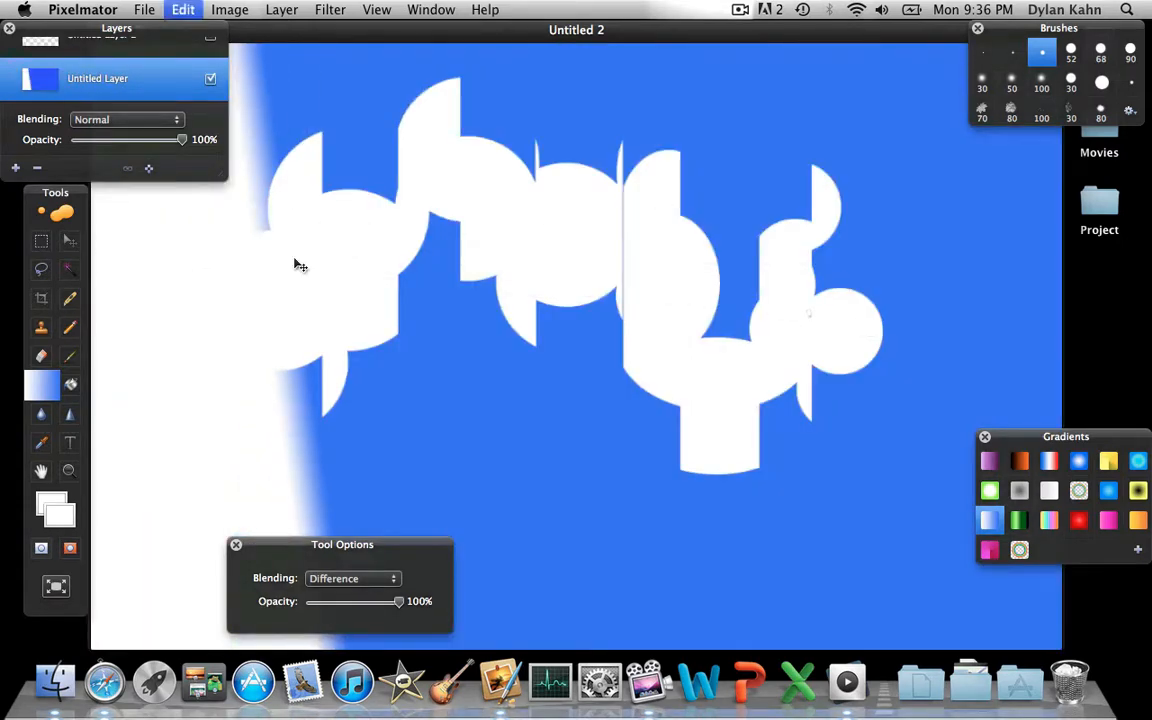
pyautogui.click(110, 46)
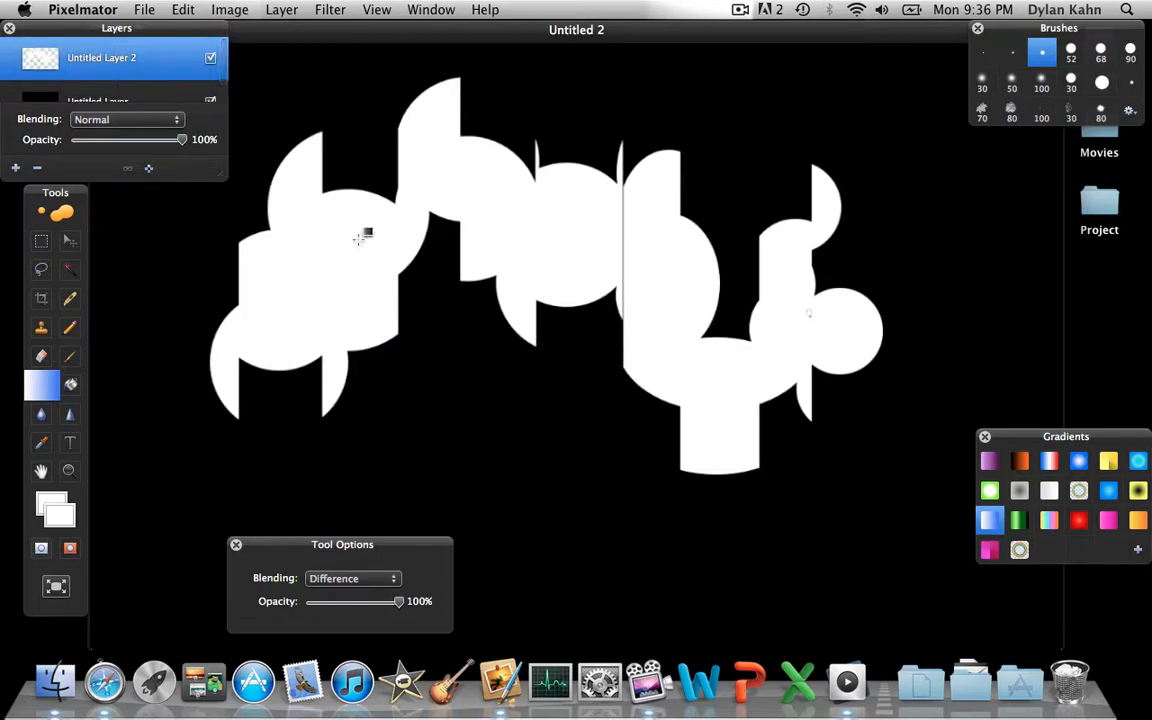
pyautogui.moveTo(359, 240)
pyautogui.mouseDown()
pyautogui.moveTo(373, 231)
pyautogui.moveTo(366, 246)
pyautogui.mouseUp()
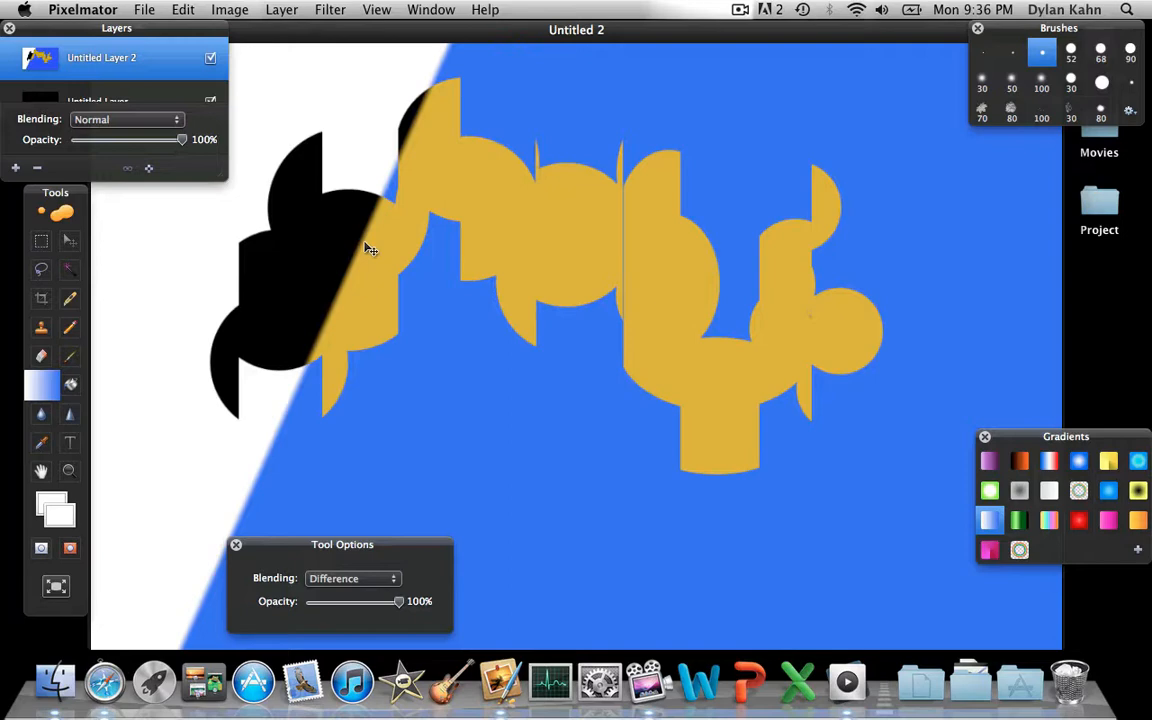
pyautogui.press('super+z')
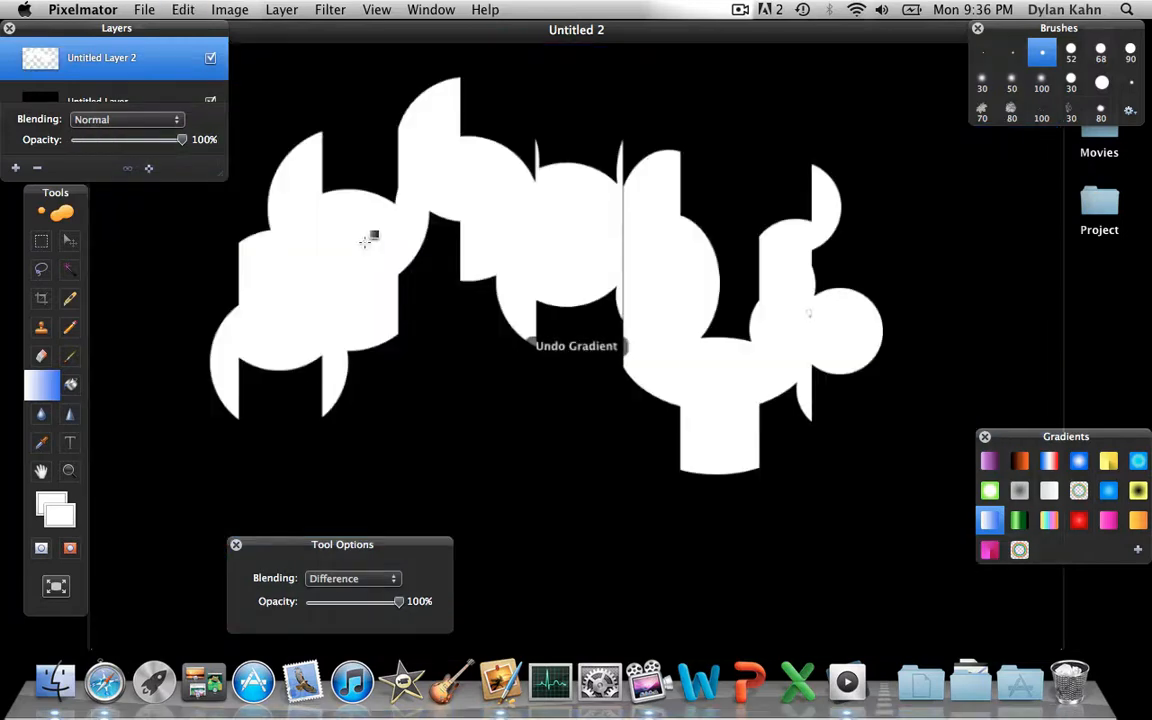
# - Nudge the white shape layer slightly up and left, and refill it with white using the Paint Bucket
pyautogui.click(71, 242)
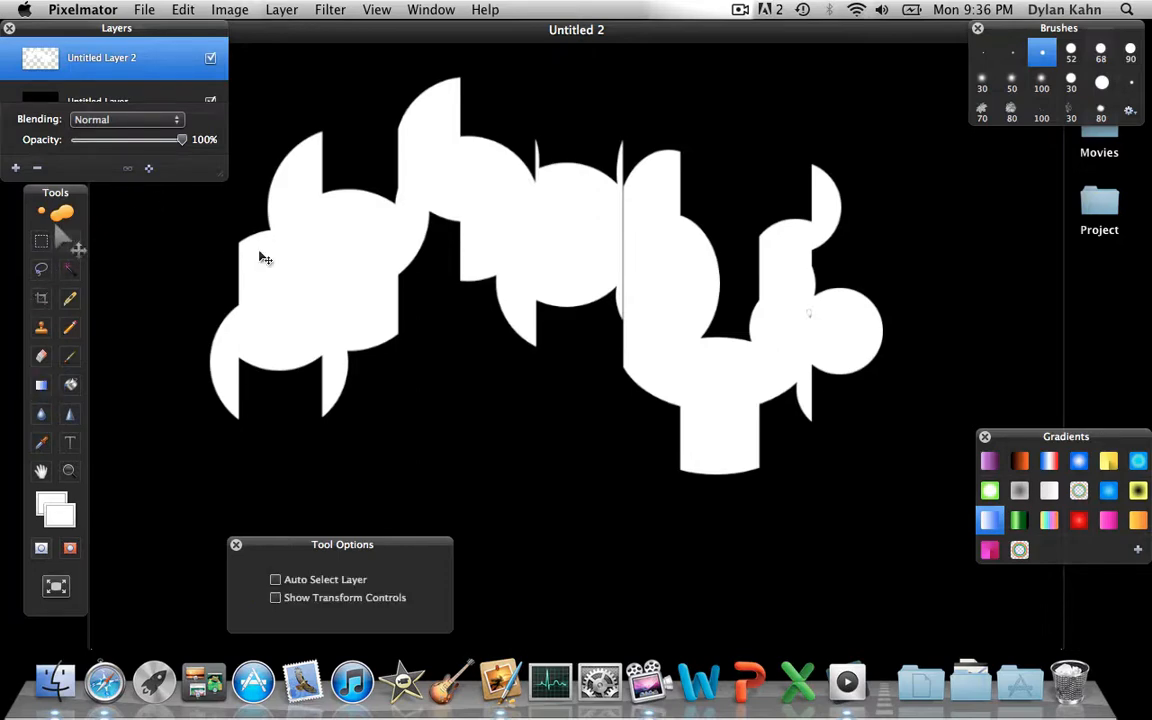
pyautogui.moveTo(262, 258)
pyautogui.mouseDown()
pyautogui.moveTo(250, 253)
pyautogui.moveTo(264, 254)
pyautogui.mouseUp()
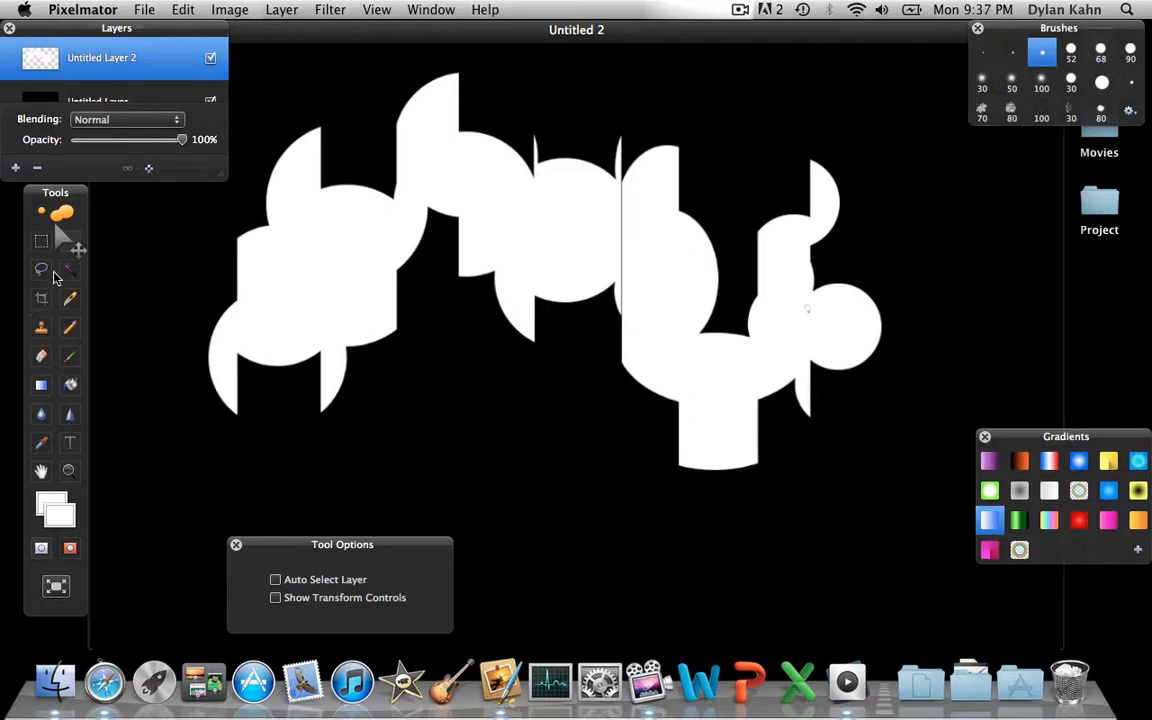
pyautogui.click(70, 385)
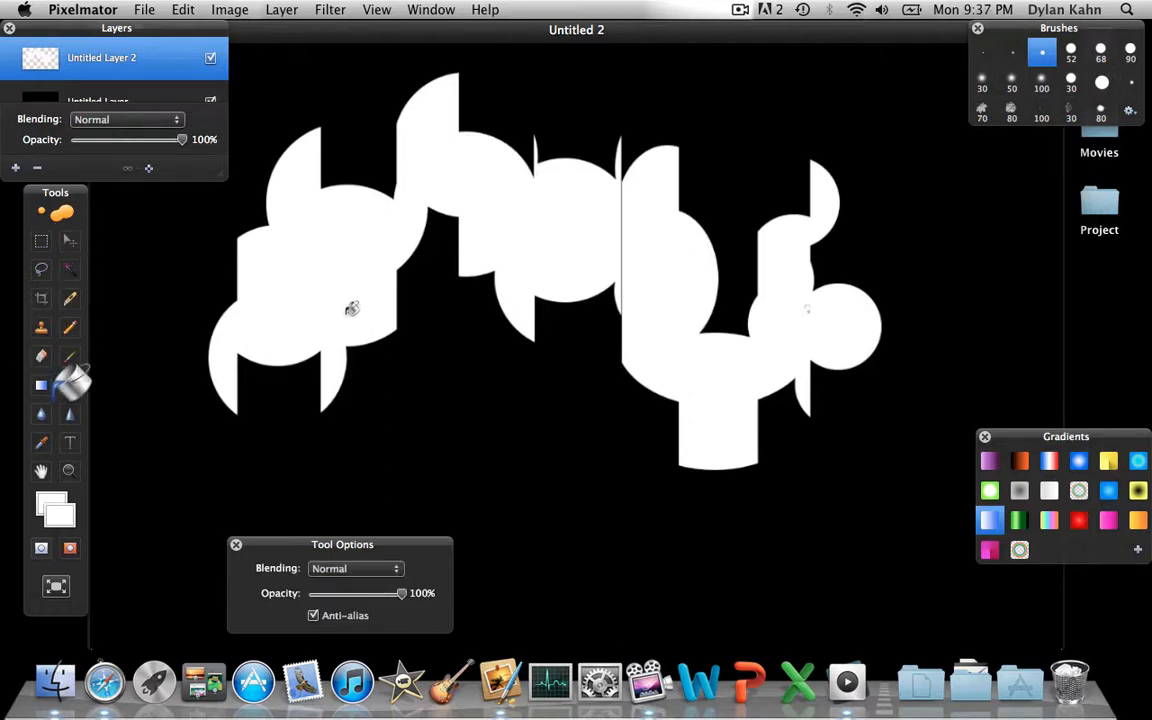
pyautogui.moveTo(335, 297); pyautogui.dragTo(433, 237)
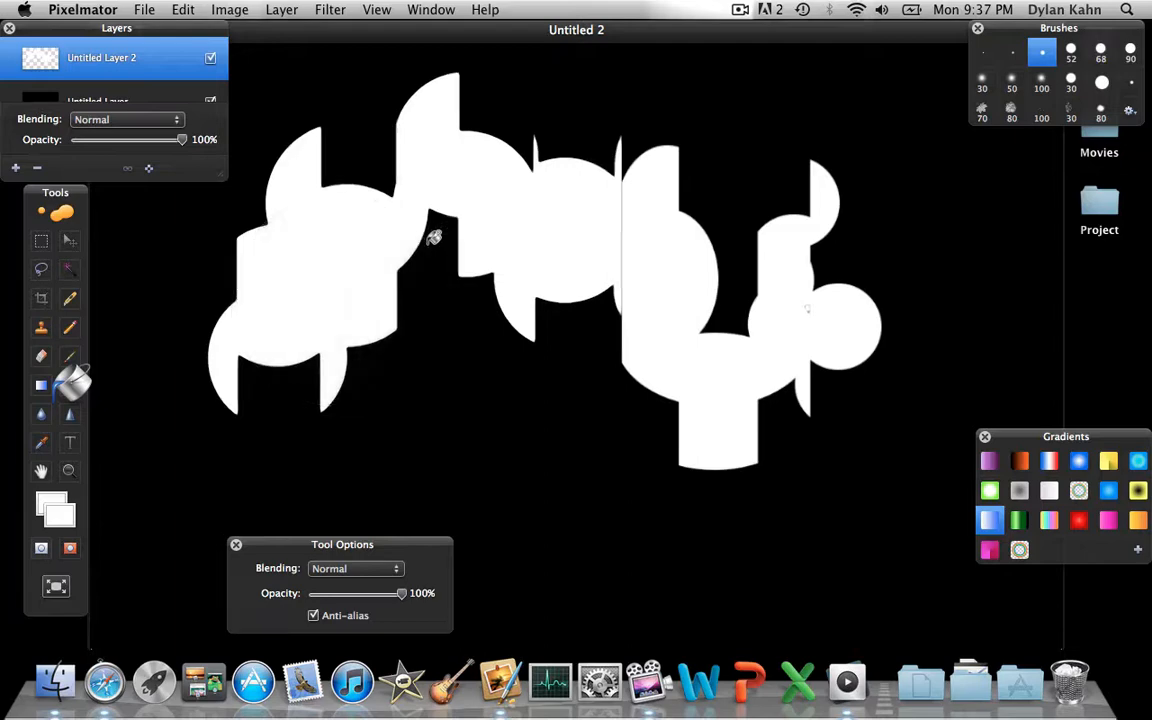
# - Set the fill colour to a bright blue and fill the whole white shape with it using the Paint Bucket
pyautogui.click(58, 521)
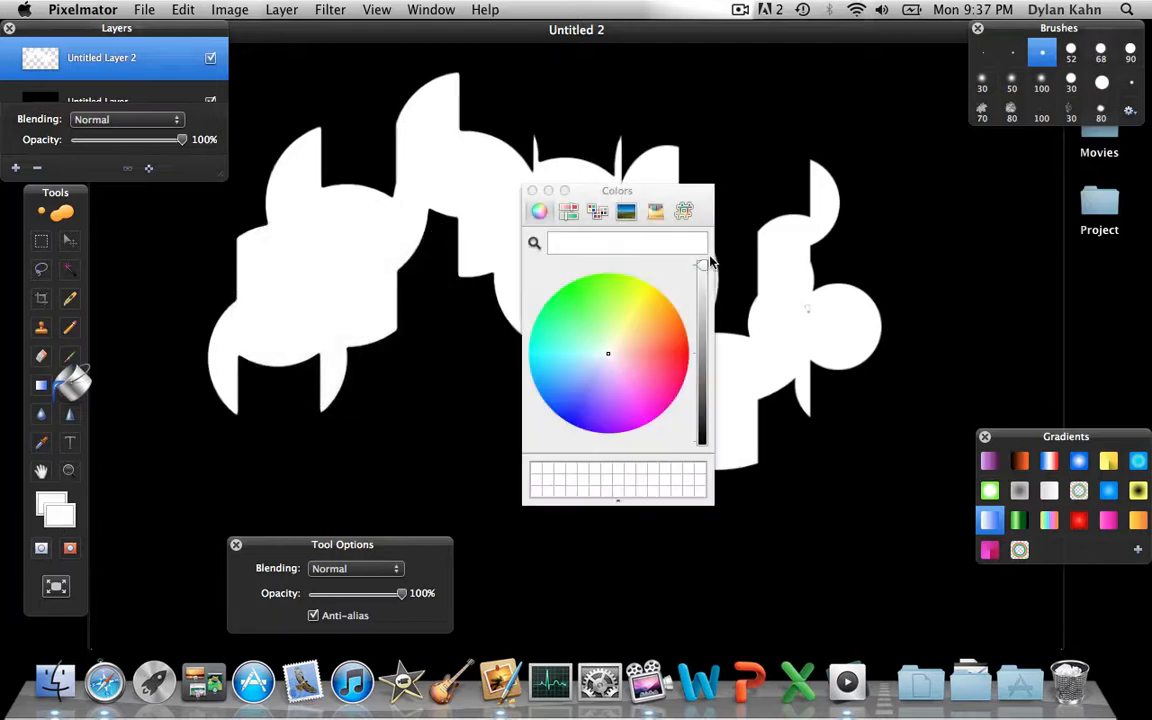
pyautogui.moveTo(704, 265); pyautogui.dragTo(716, 233)
pyautogui.moveTo(612, 357); pyautogui.dragTo(552, 393)
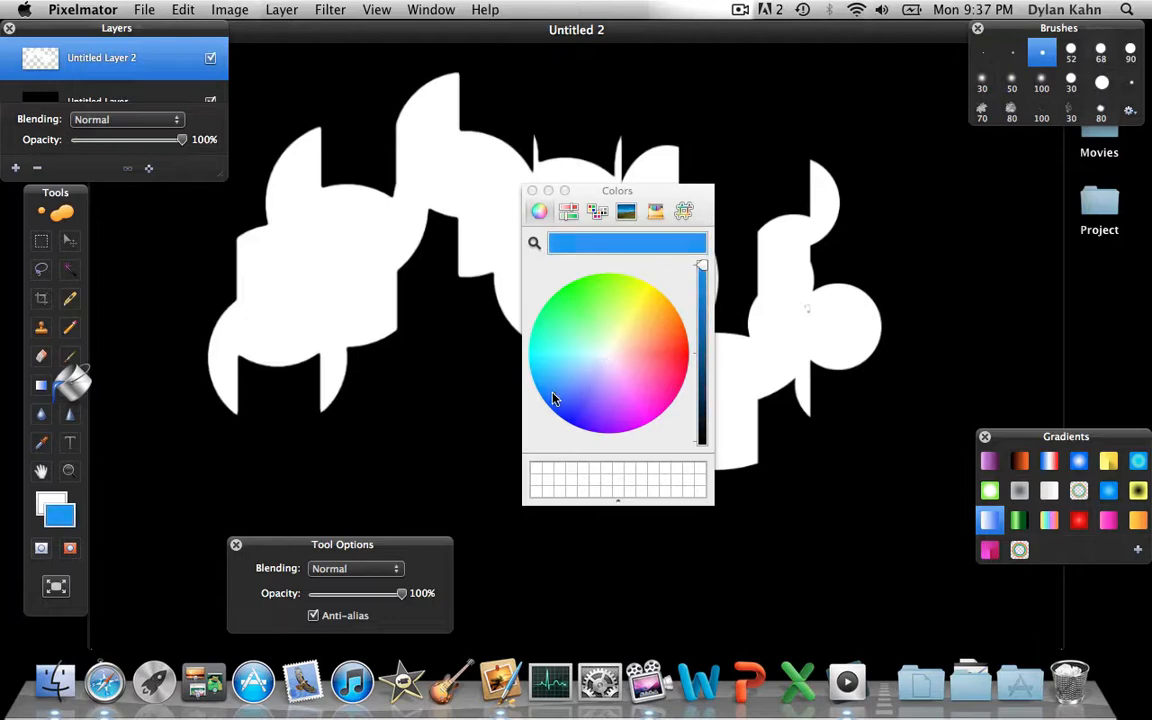
pyautogui.click(532, 190)
pyautogui.moveTo(527, 213)
pyautogui.mouseDown()
pyautogui.moveTo(661, 183)
pyautogui.moveTo(720, 103)
pyautogui.mouseUp()
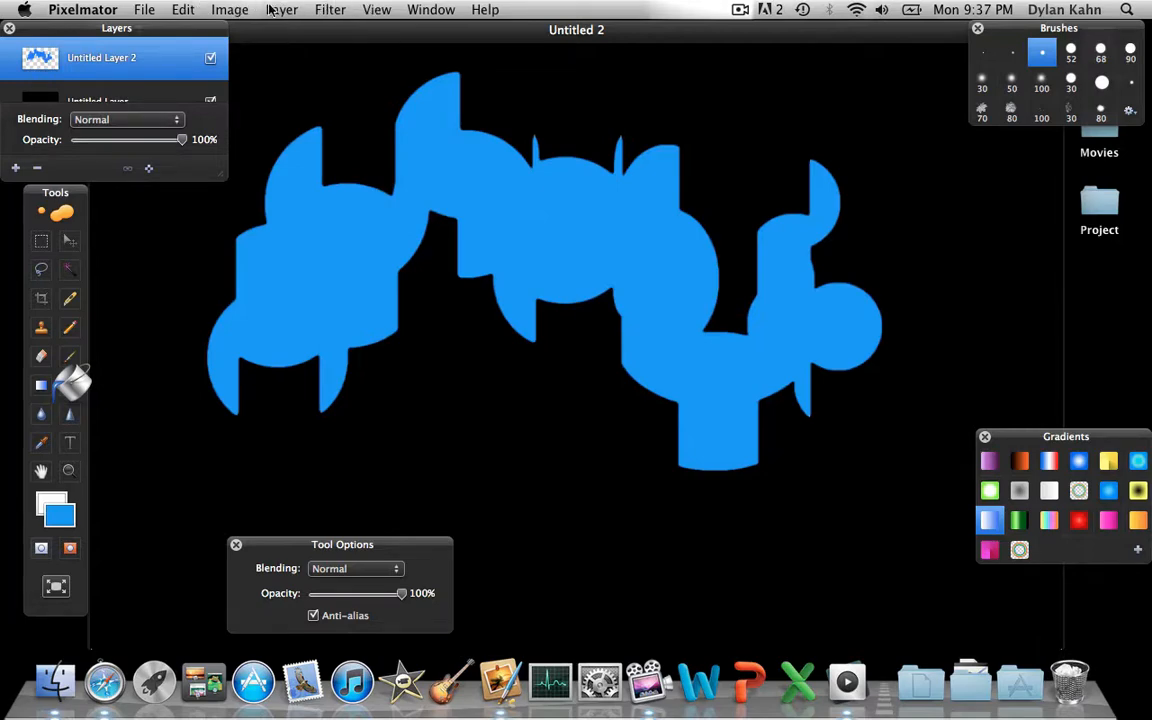
# - Apply a Motion Blur with angle 90 and radius about 88 to the blue shape, and move the blurred layer down and slightly right
pyautogui.click(326, 10)
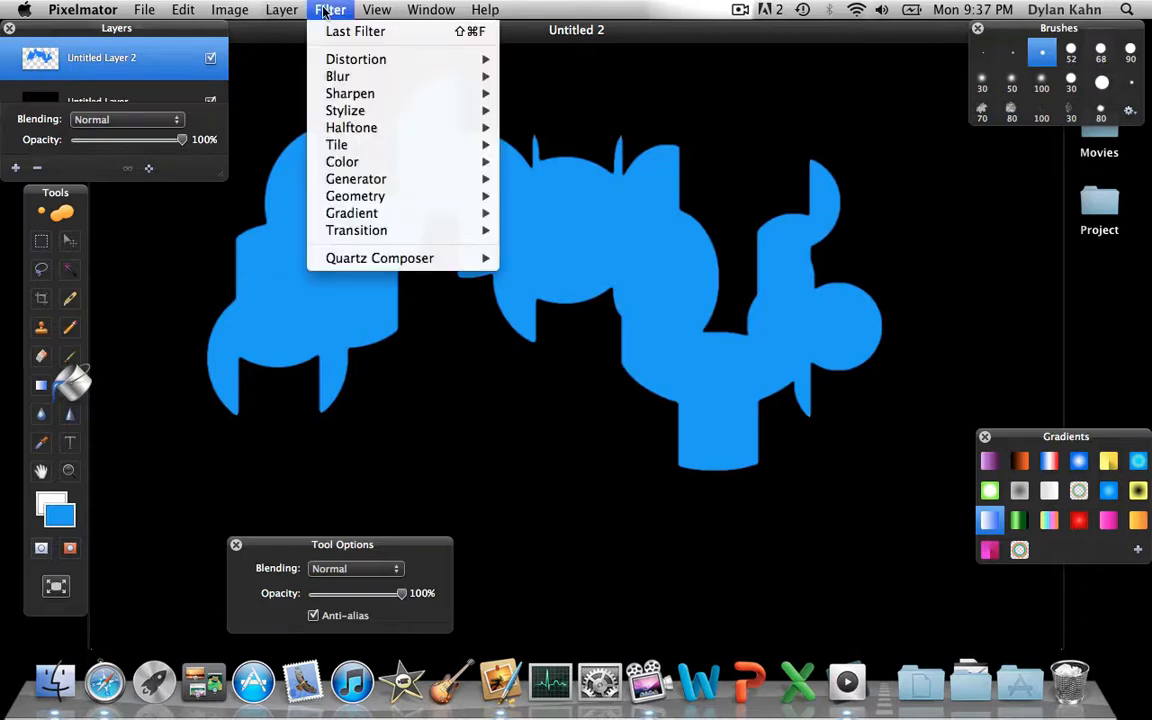
pyautogui.moveTo(476, 76)
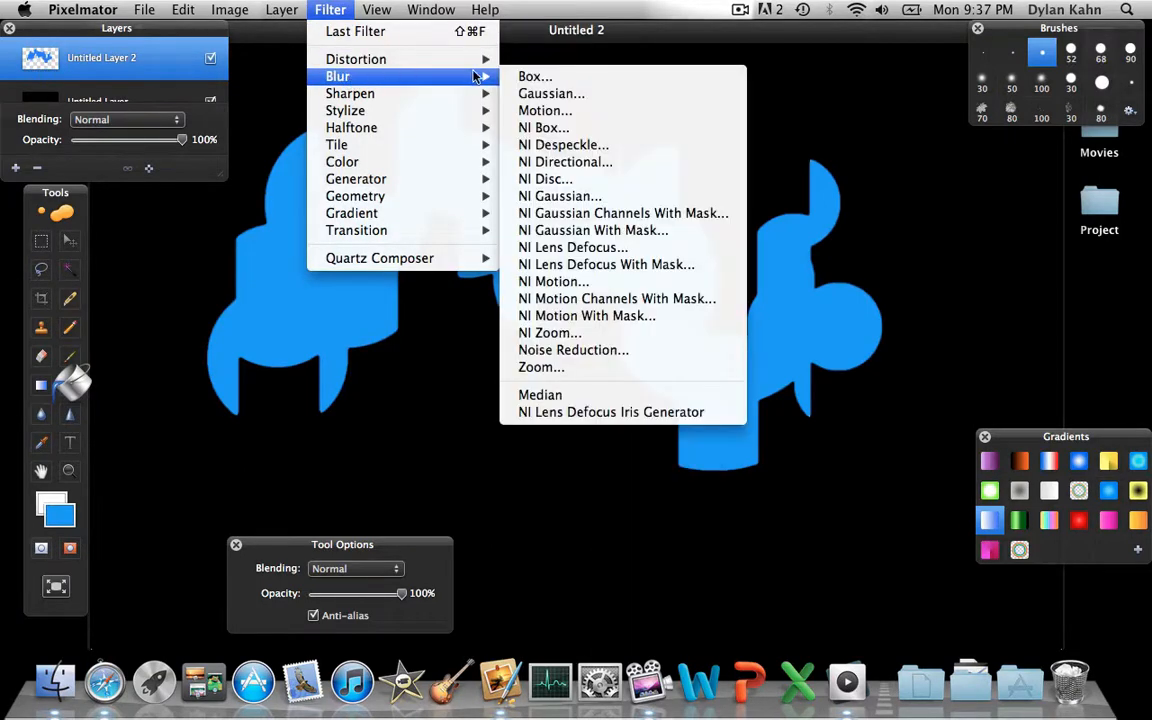
pyautogui.click(555, 111)
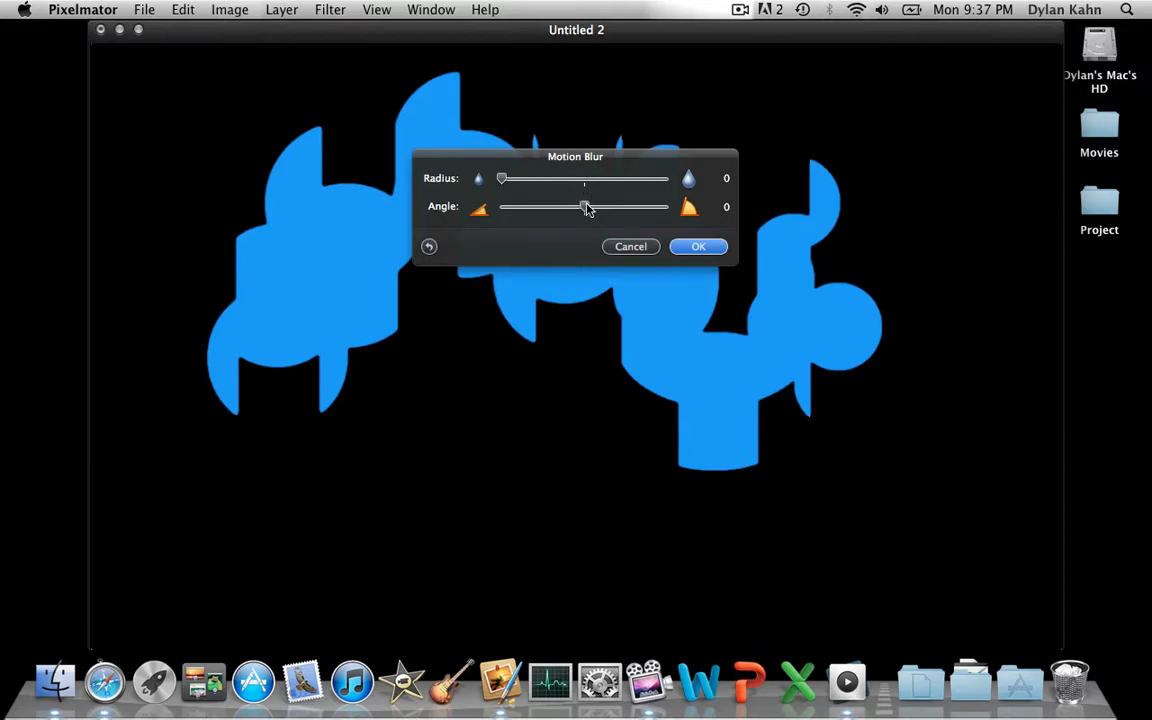
pyautogui.moveTo(588, 208); pyautogui.dragTo(626, 215)
pyautogui.moveTo(626, 215); pyautogui.dragTo(627, 216)
pyautogui.moveTo(505, 180); pyautogui.dragTo(675, 182)
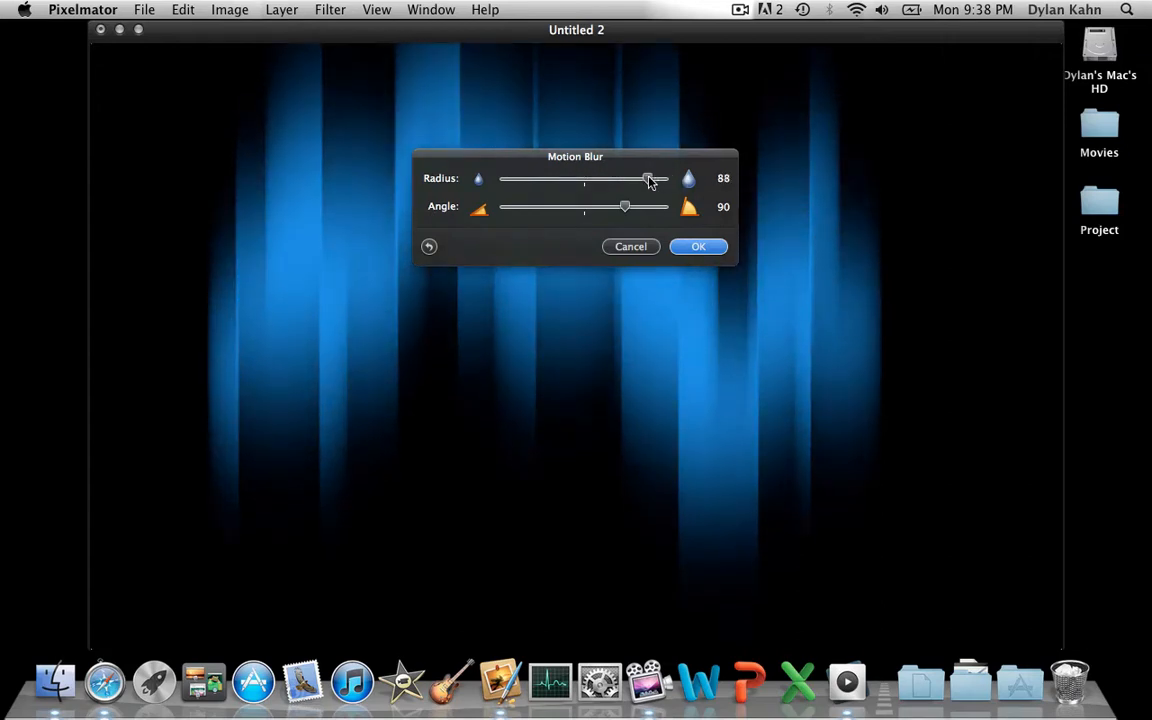
pyautogui.click(690, 247)
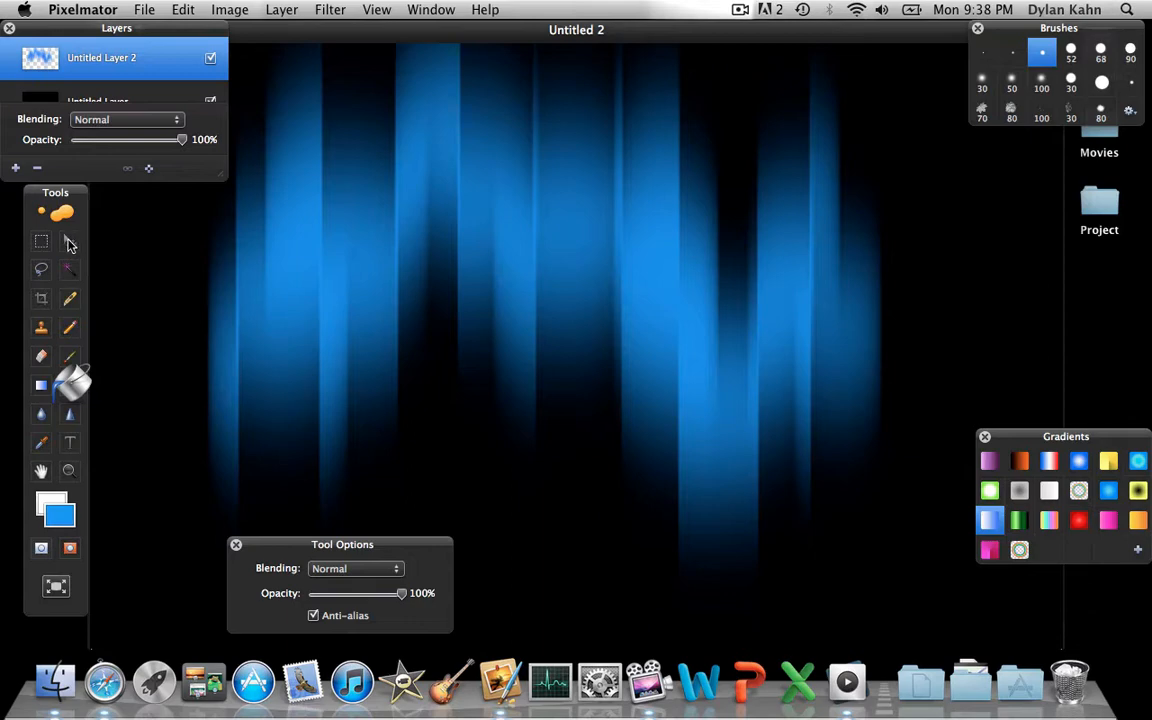
pyautogui.click(70, 244)
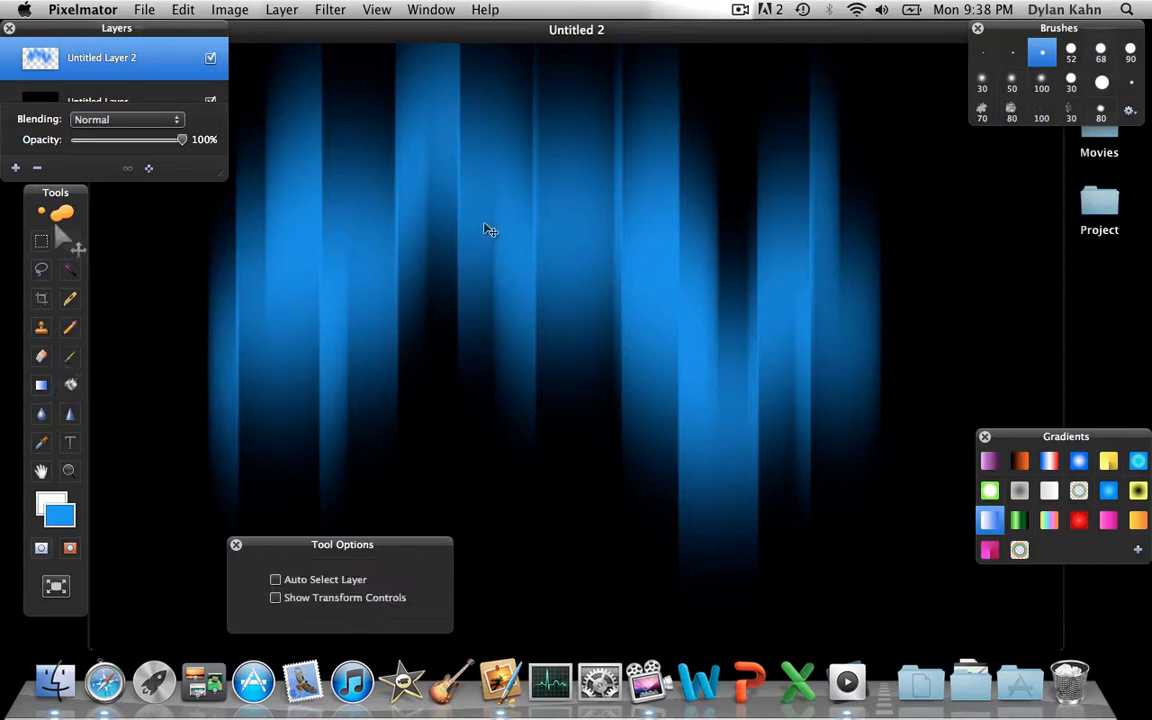
pyautogui.moveTo(489, 229); pyautogui.dragTo(506, 278)
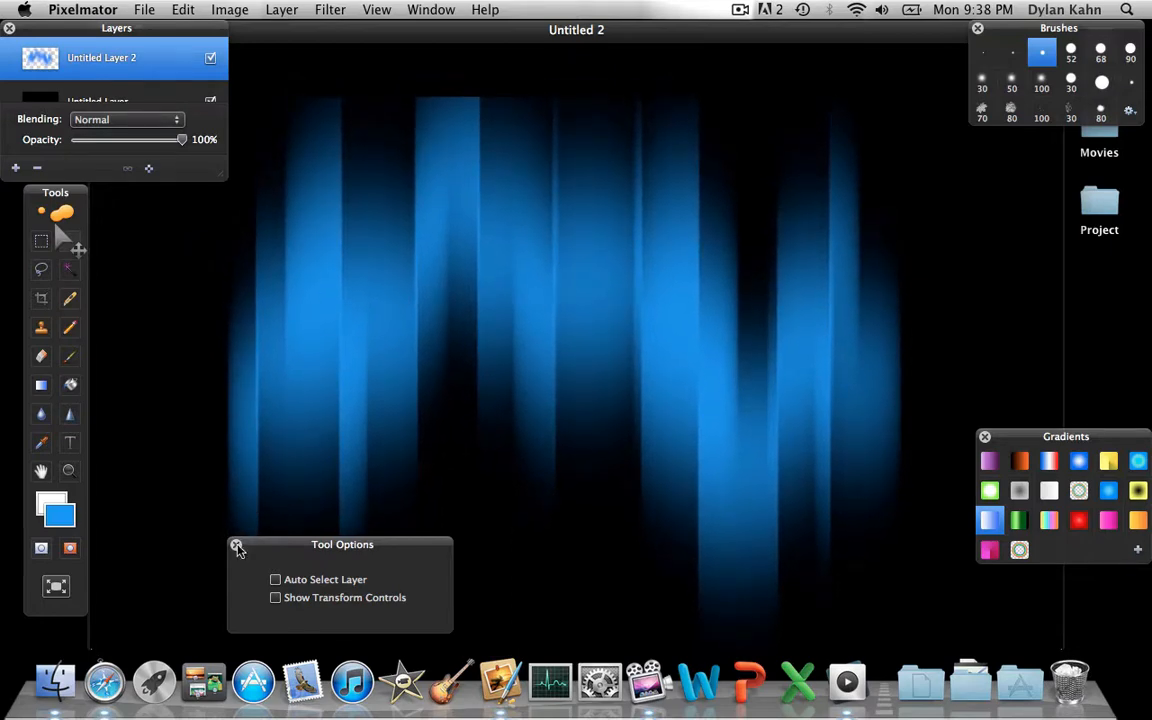
# - Export the image at 100% quality to the Desktop under the name Untitled 2
pyautogui.click(144, 10)
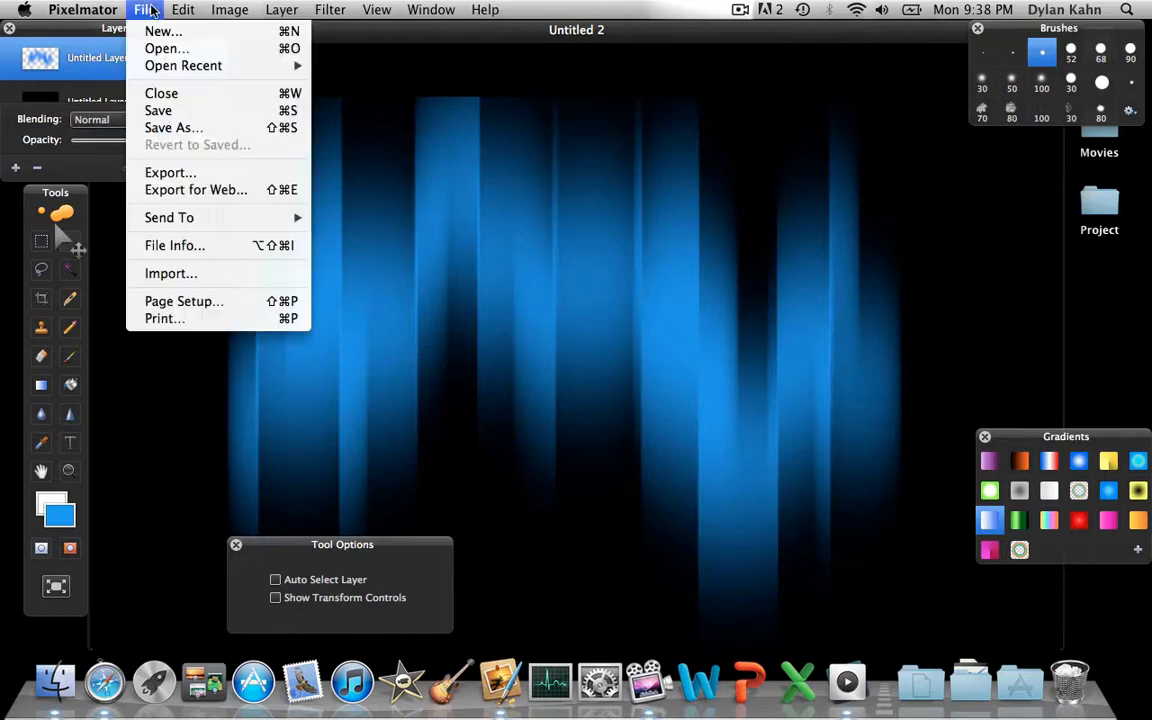
pyautogui.click(172, 173)
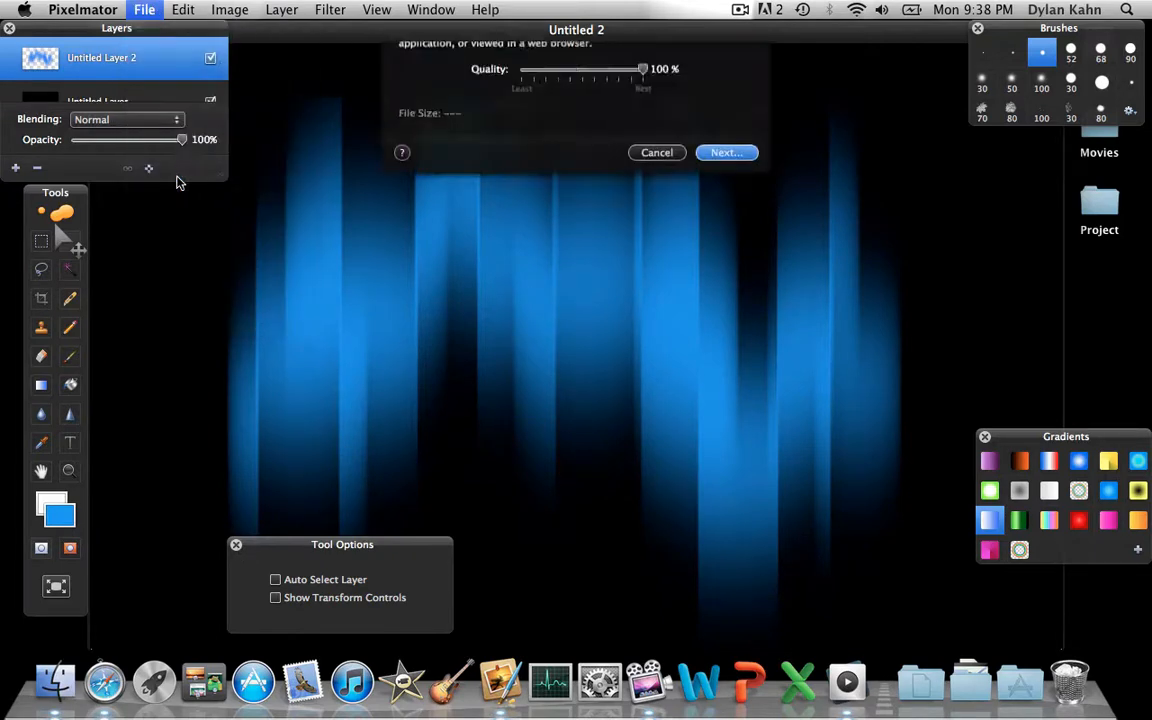
pyautogui.click(727, 248)
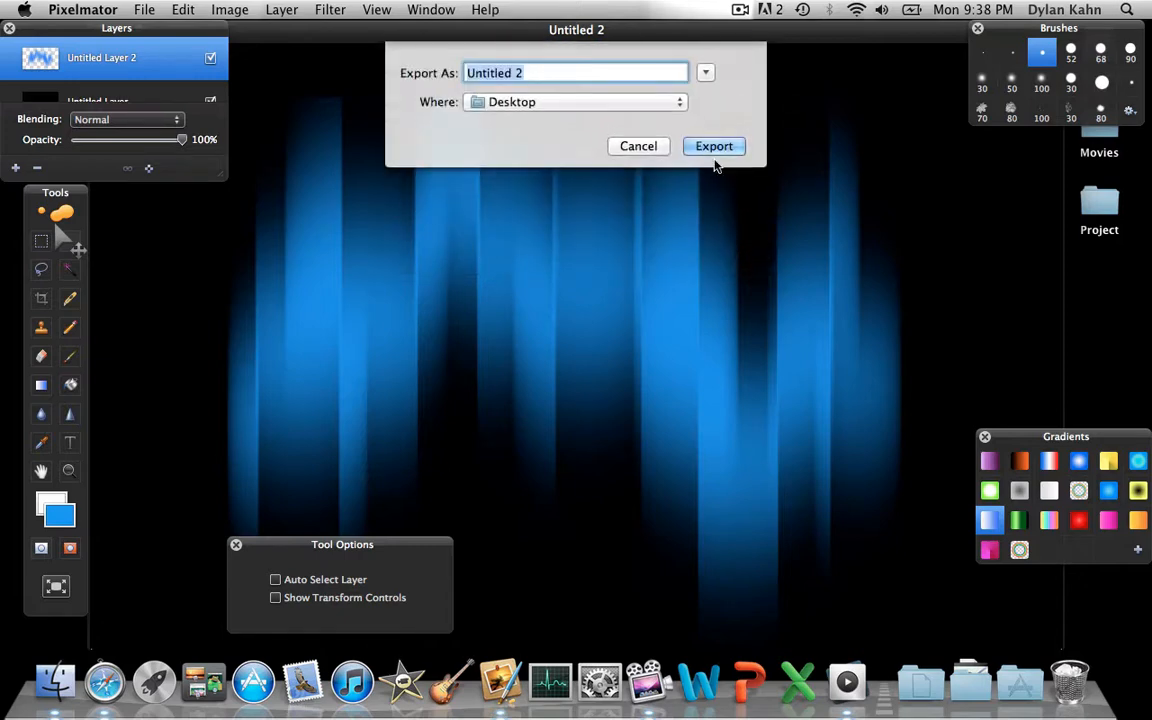
pyautogui.click(716, 147)
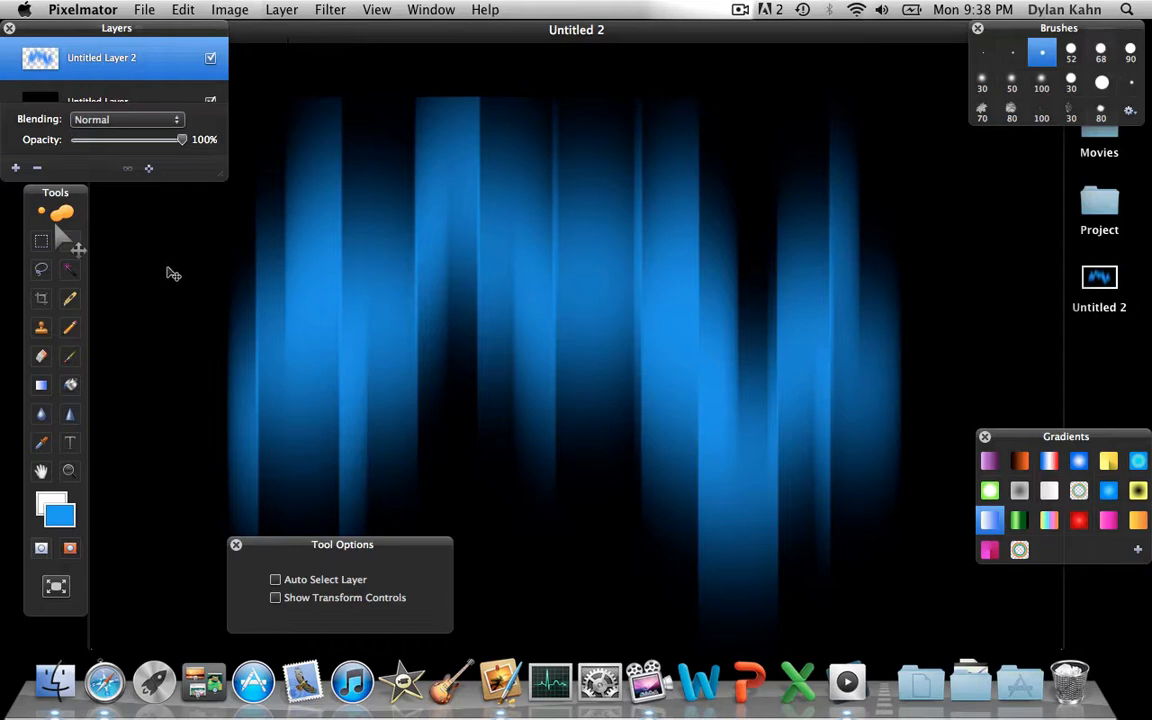
# - Switch to Finder, minimise the image window, and move the exported Untitled 2 file from the desktop into the Documents folder
pyautogui.click(1091, 335)
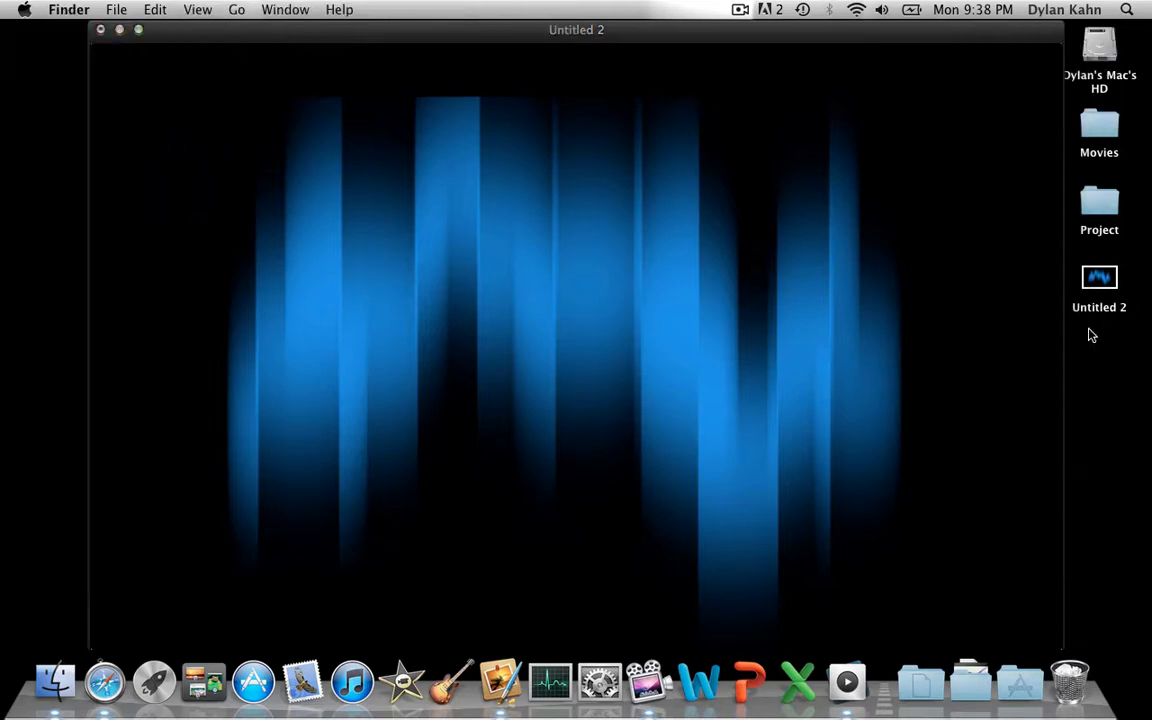
pyautogui.click(121, 31)
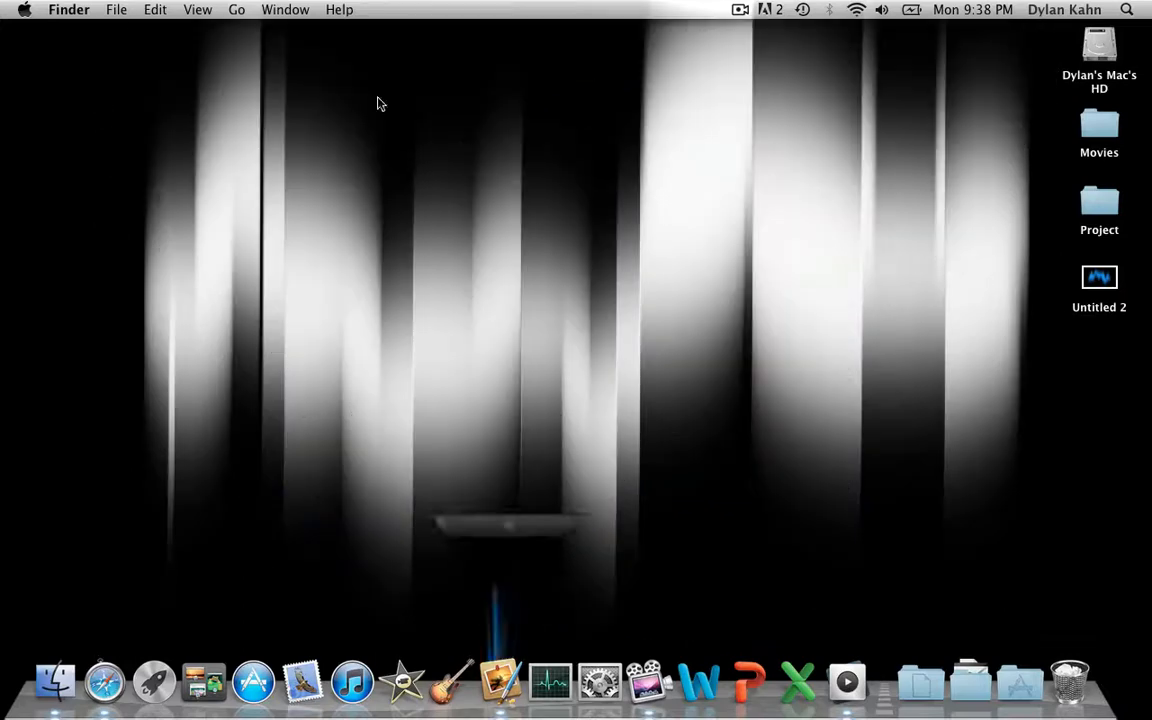
pyautogui.click(1108, 280)
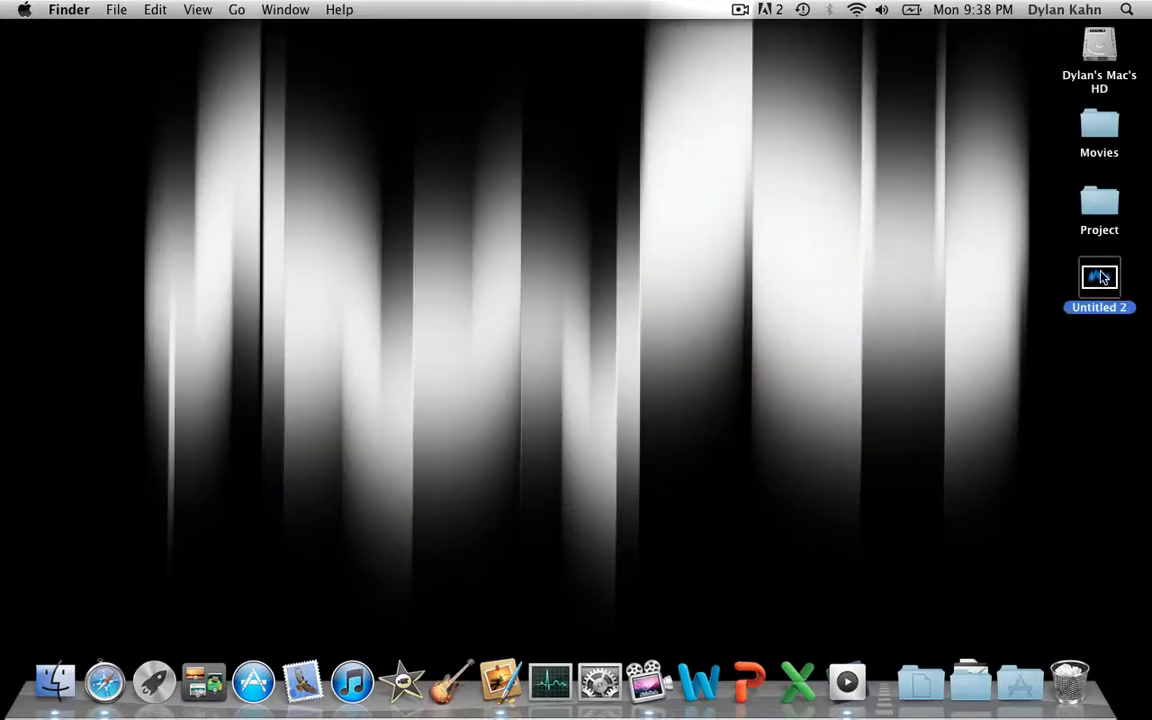
pyautogui.moveTo(1103, 279); pyautogui.dragTo(925, 668)
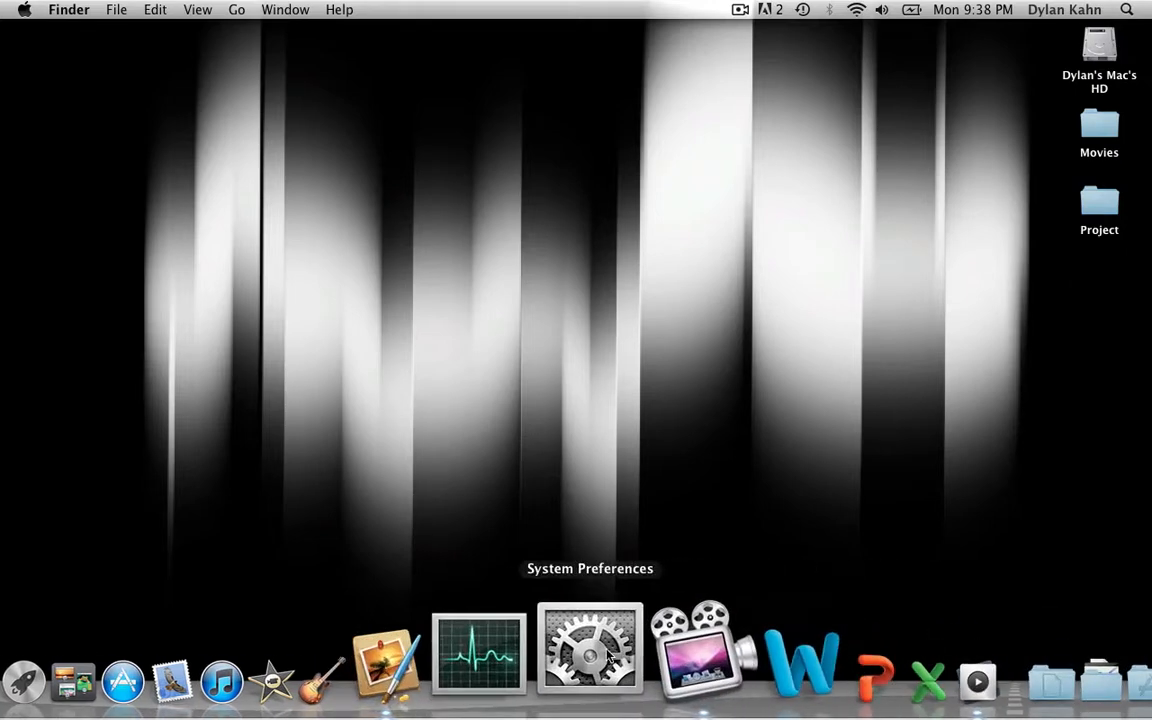
# - In System Preferences, set the blue Untitled 2 image from the Documents folder as the desktop picture, and close the preferences
pyautogui.click(610, 655)
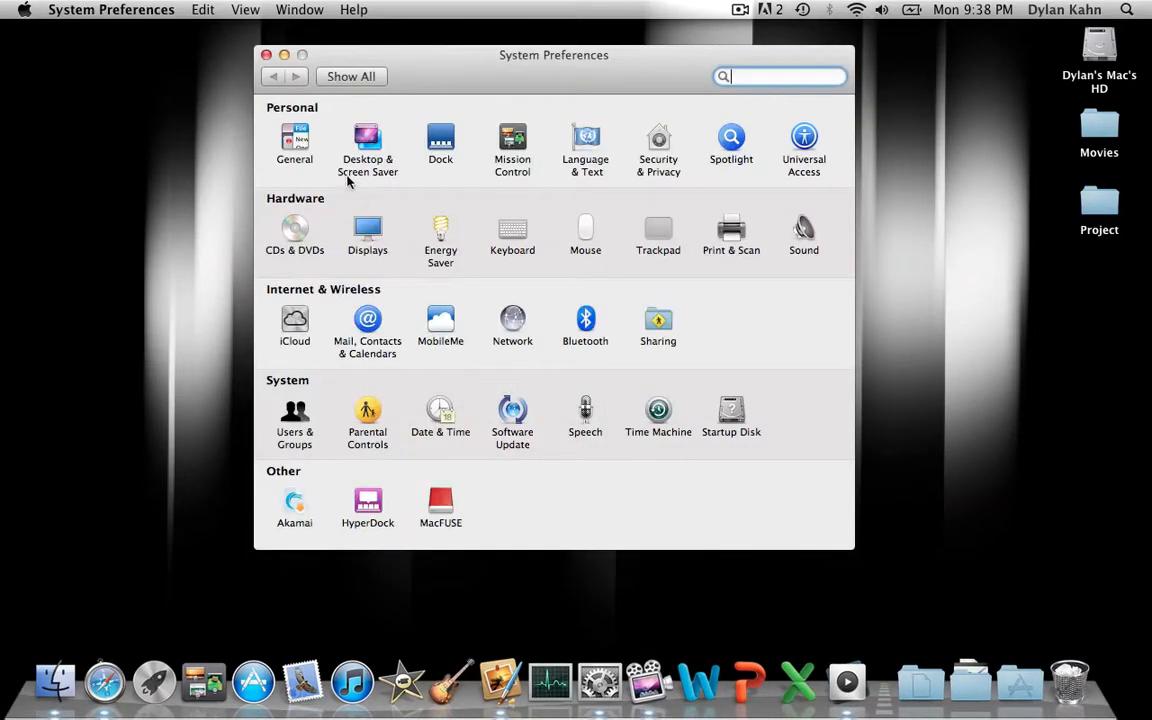
pyautogui.click(365, 142)
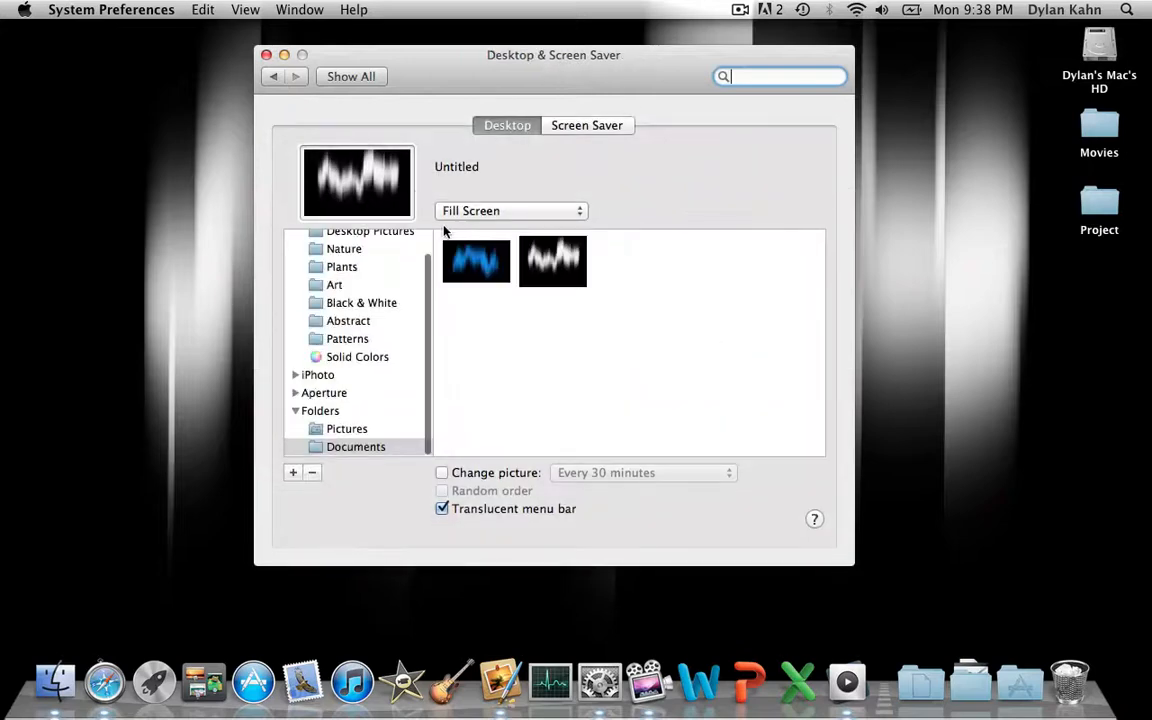
pyautogui.click(476, 261)
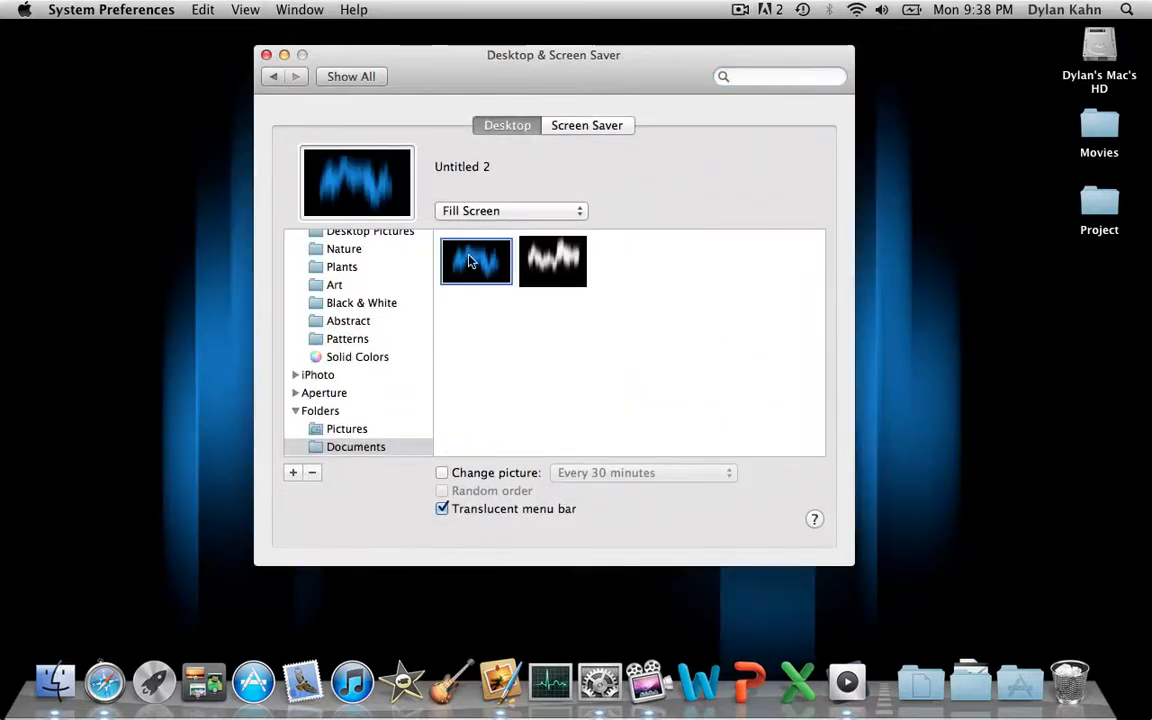
pyautogui.click(266, 55)
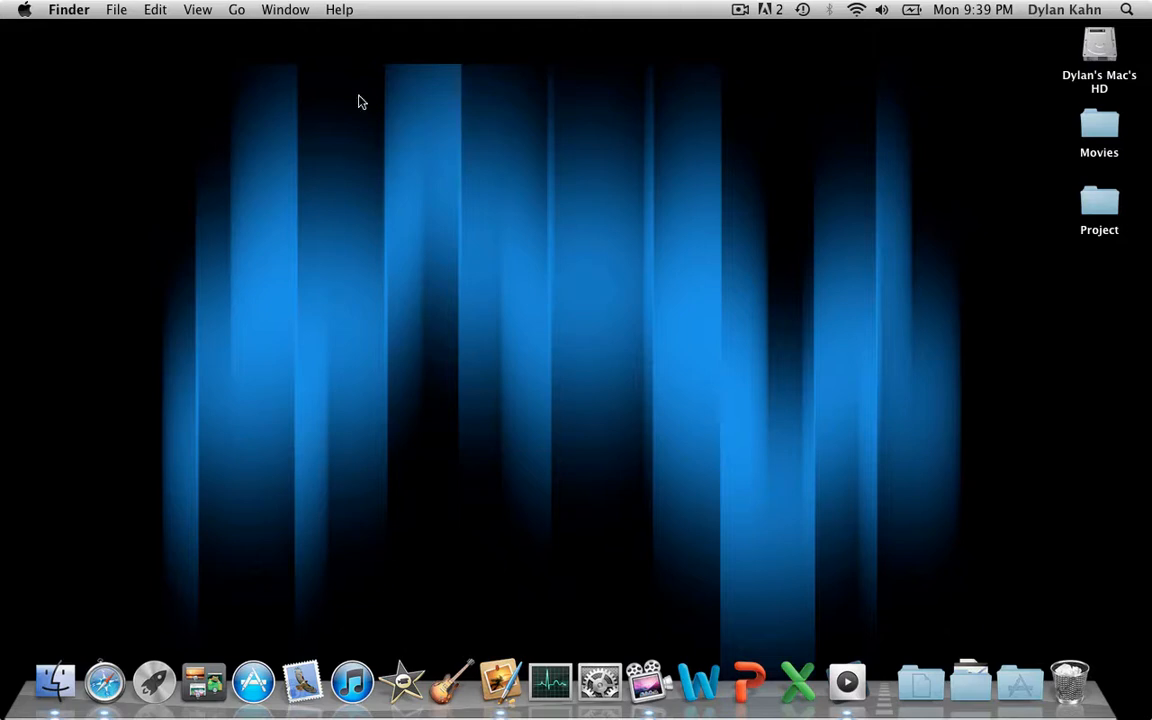
pyautogui.click(740, 9)
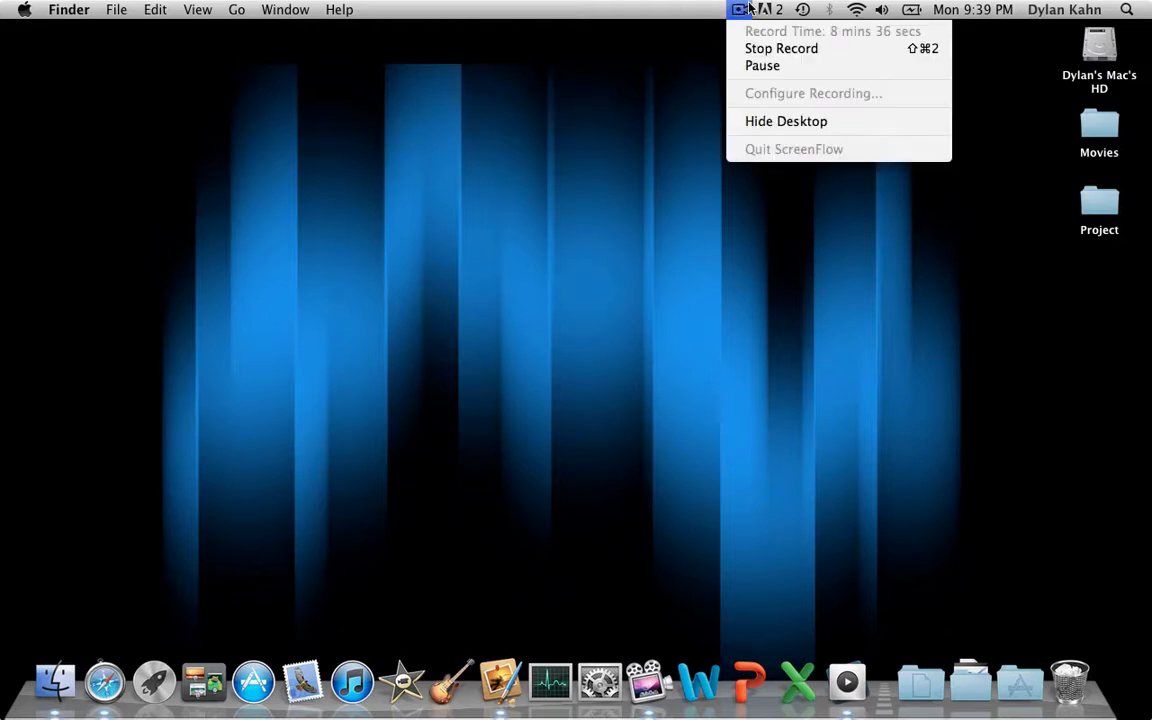